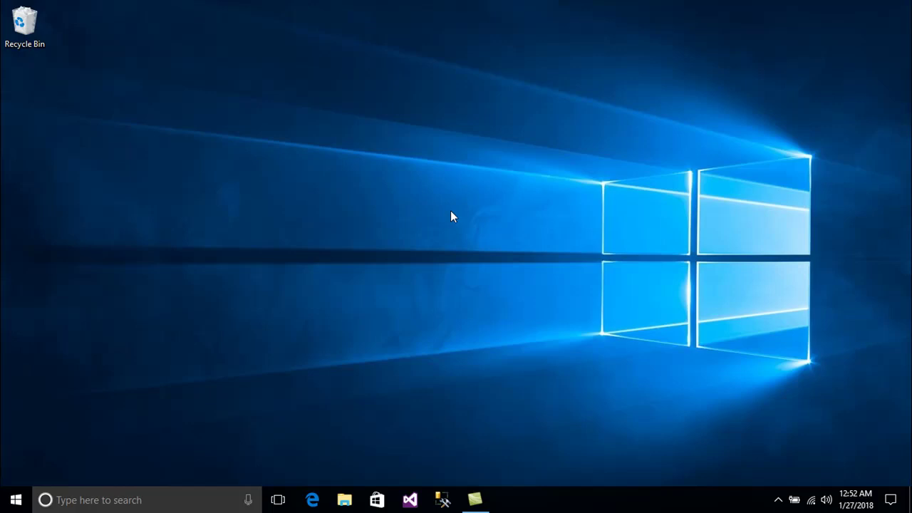
# Launch SQL Server Management Studio and choose Database Engine as the server type for the connection
pyautogui.click(442, 499)
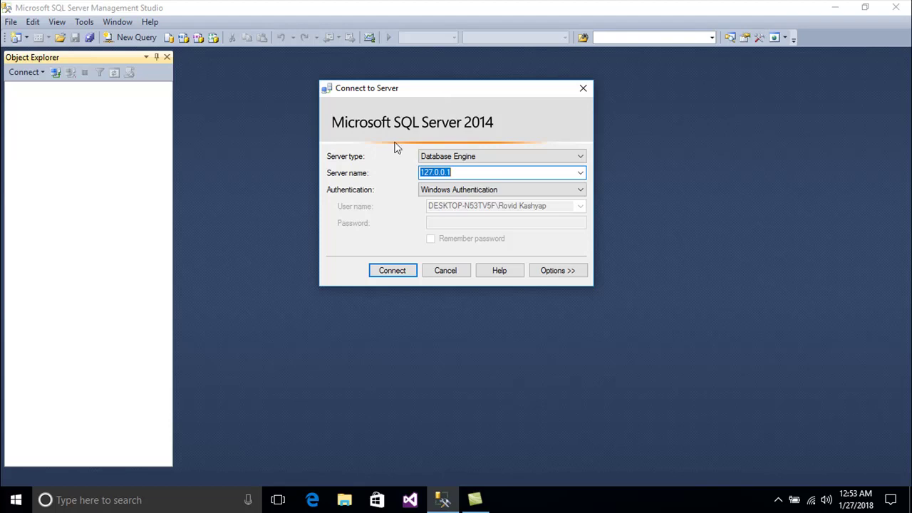
pyautogui.click(451, 155)
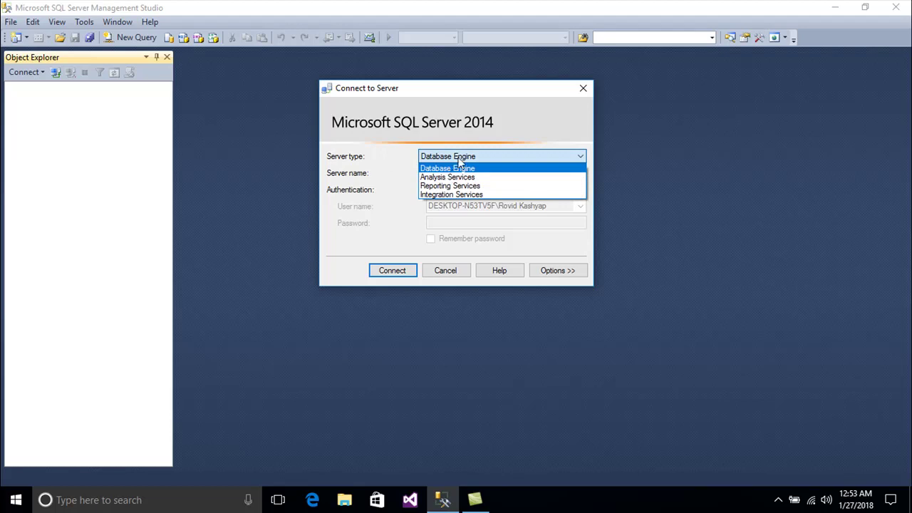
pyautogui.click(467, 144)
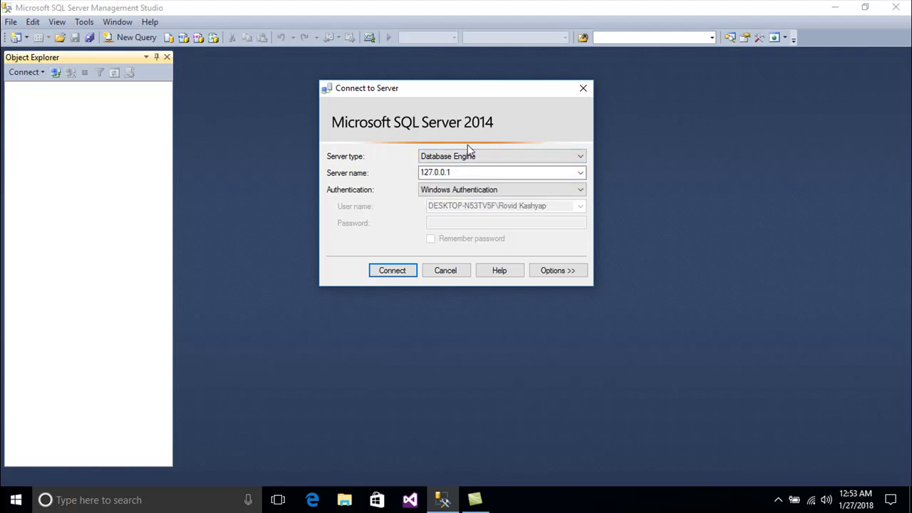
pyautogui.click(468, 158)
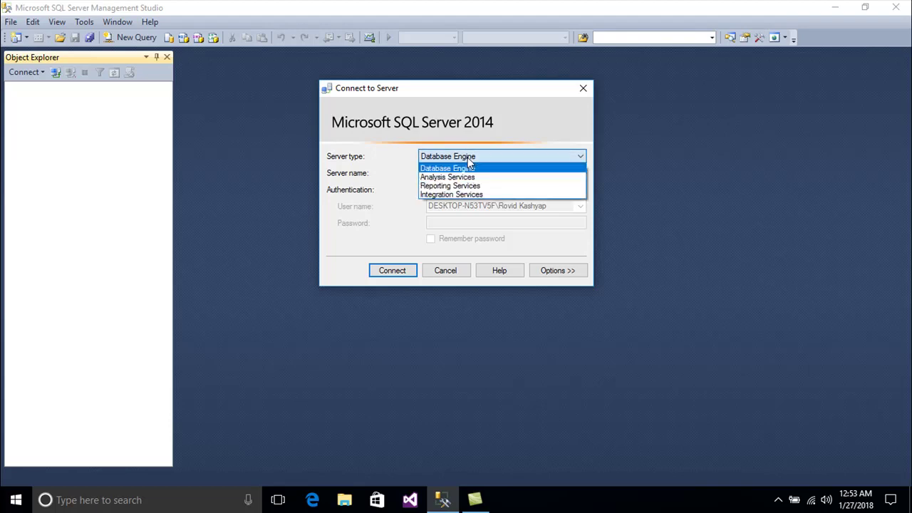
pyautogui.click(468, 167)
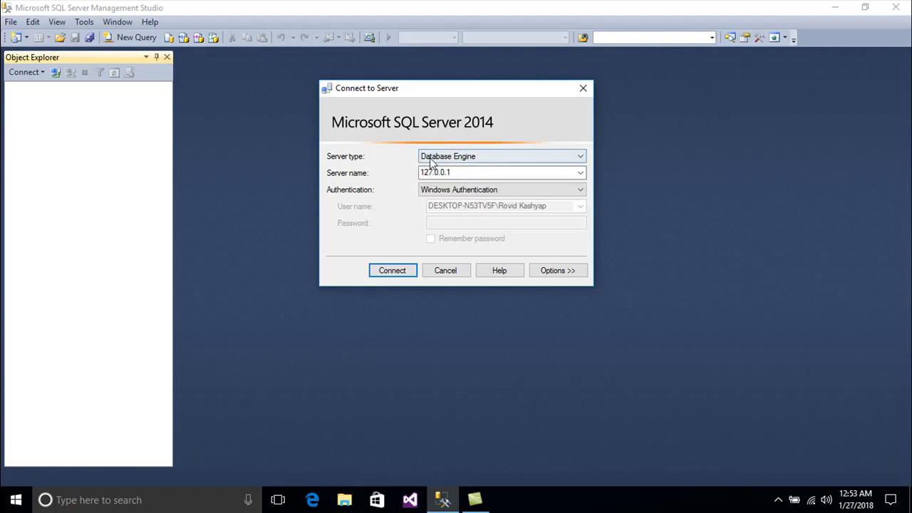
pyautogui.click(436, 159)
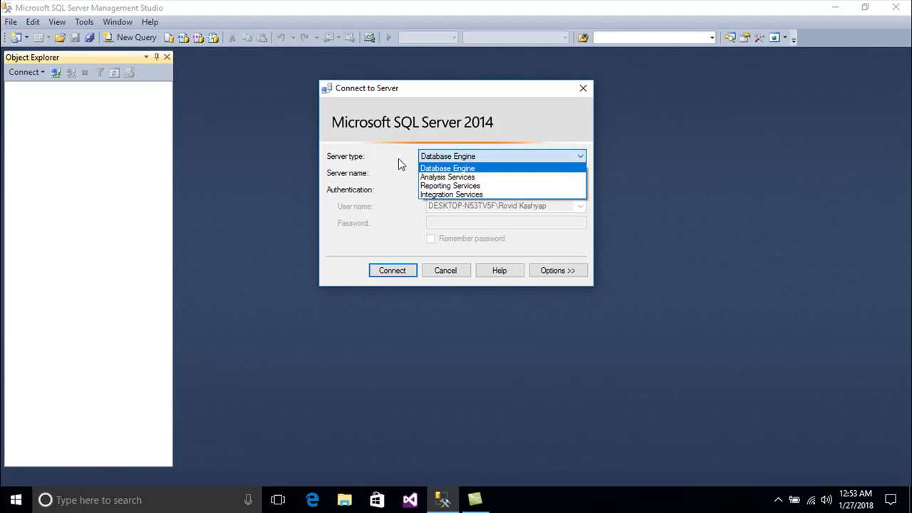
pyautogui.click(400, 149)
pyautogui.click(434, 157)
pyautogui.click(435, 169)
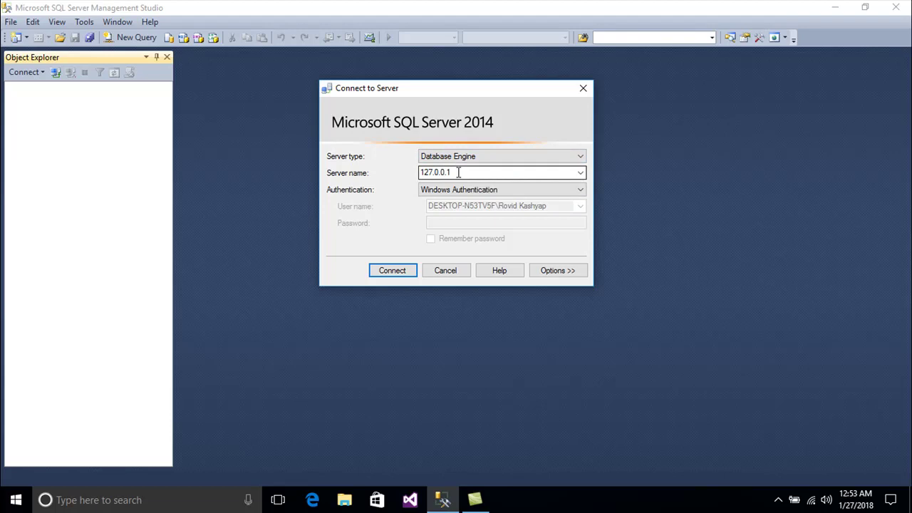
# Replace the server name with localhost and dismiss the Customer Experience Improvement Program notification
pyautogui.moveTo(458, 172); pyautogui.dragTo(412, 168)
pyautogui.press('BackSpace')
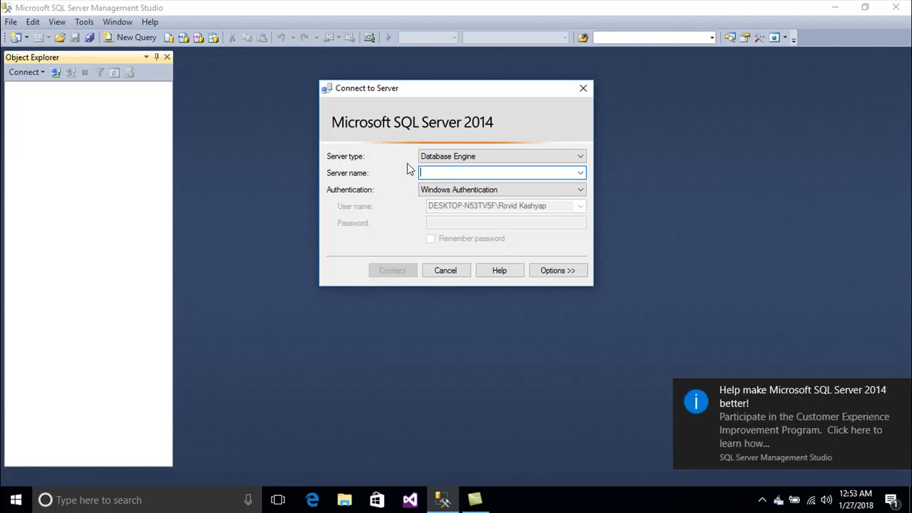
pyautogui.click(902, 391)
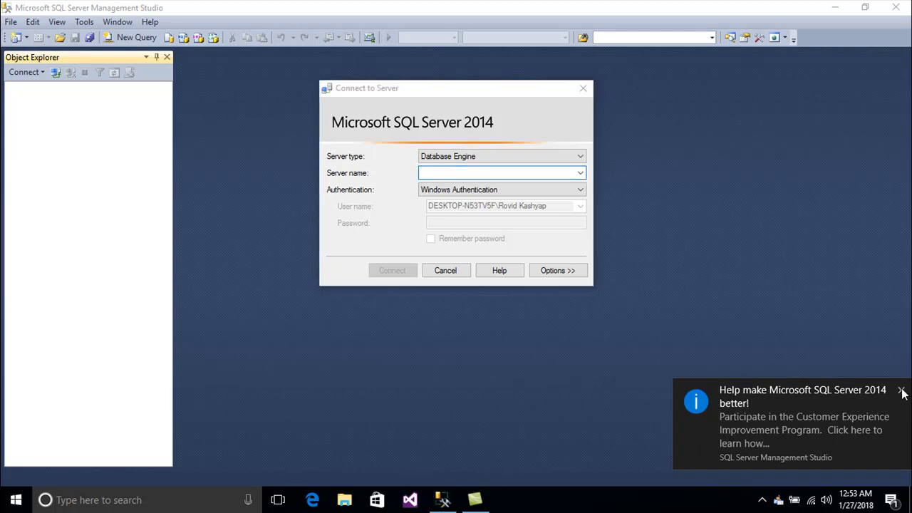
pyautogui.write('lo')
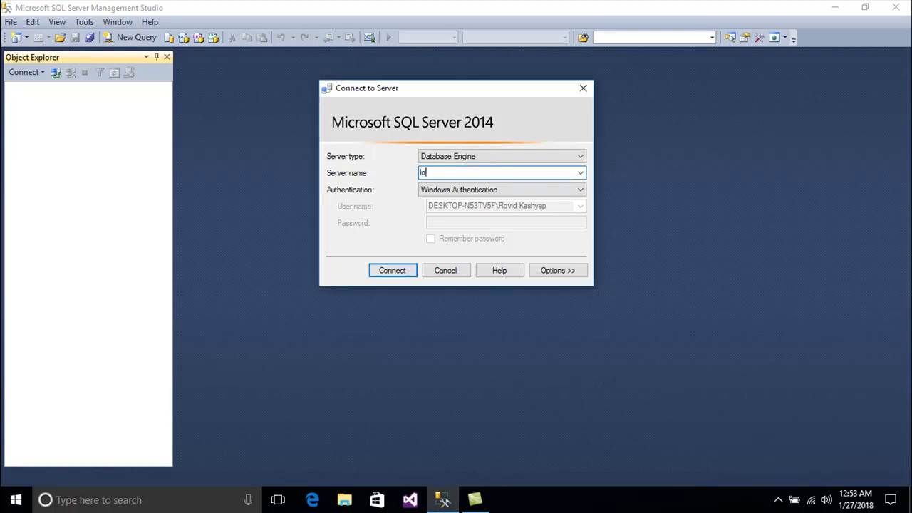
pyautogui.write('calhost')
# Set the server name to 127.0.0.1
pyautogui.moveTo(502, 173); pyautogui.dragTo(330, 207)
pyautogui.write('127.0.0.1')
pyautogui.hotkey('ctrl', 'a')
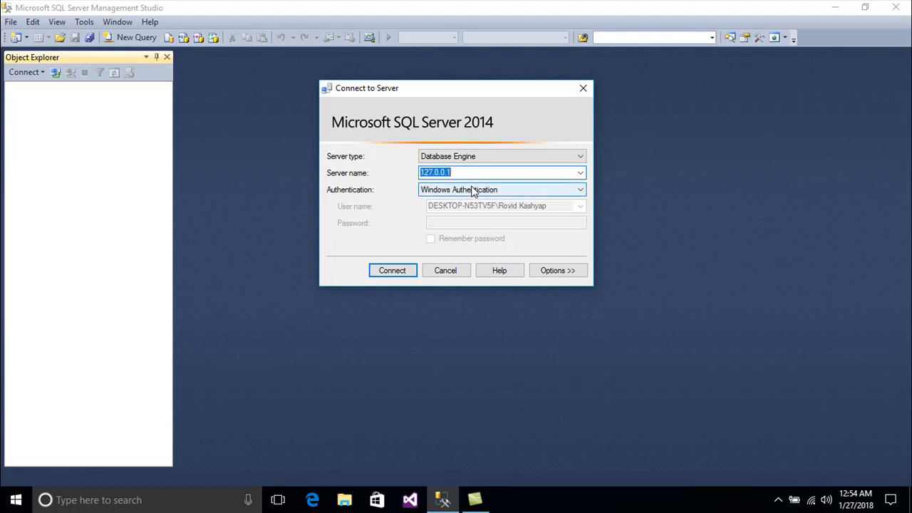
# Choose Windows Authentication as the authentication method for the connection
pyautogui.click(471, 187)
pyautogui.click(471, 187)
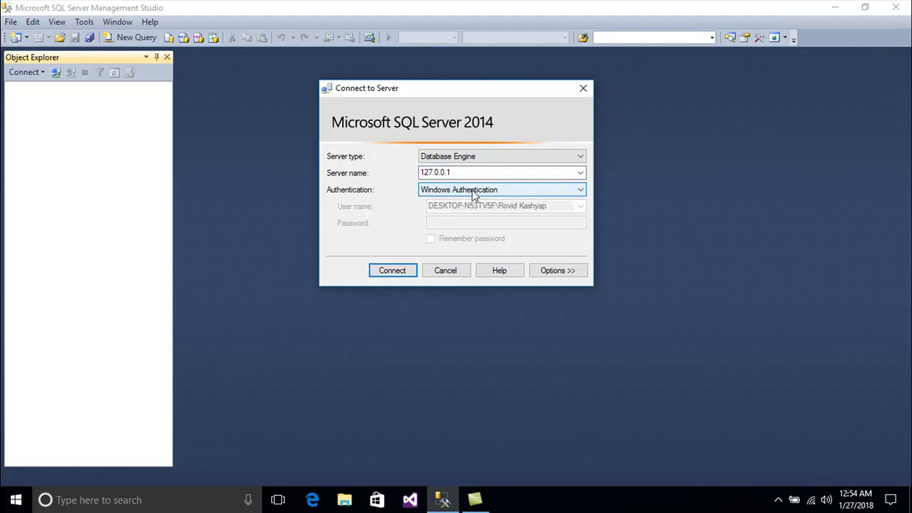
pyautogui.click(462, 189)
pyautogui.click(412, 193)
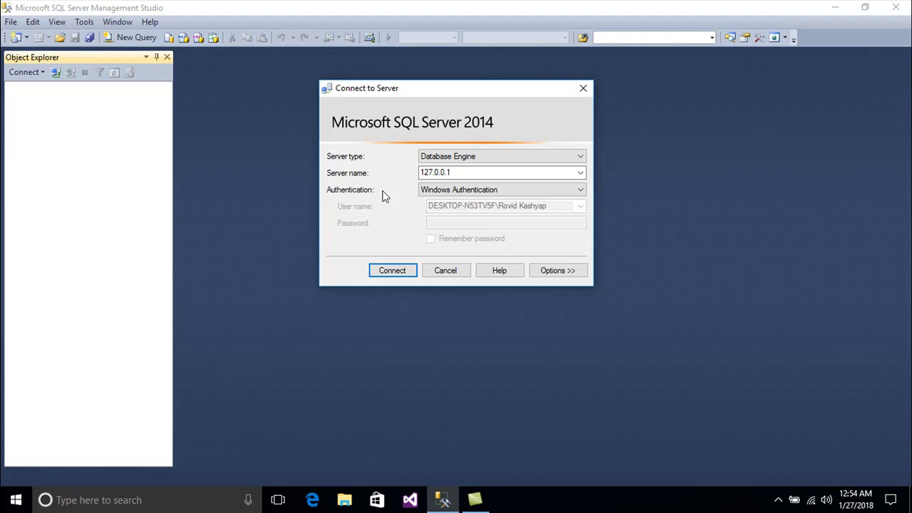
pyautogui.click(432, 194)
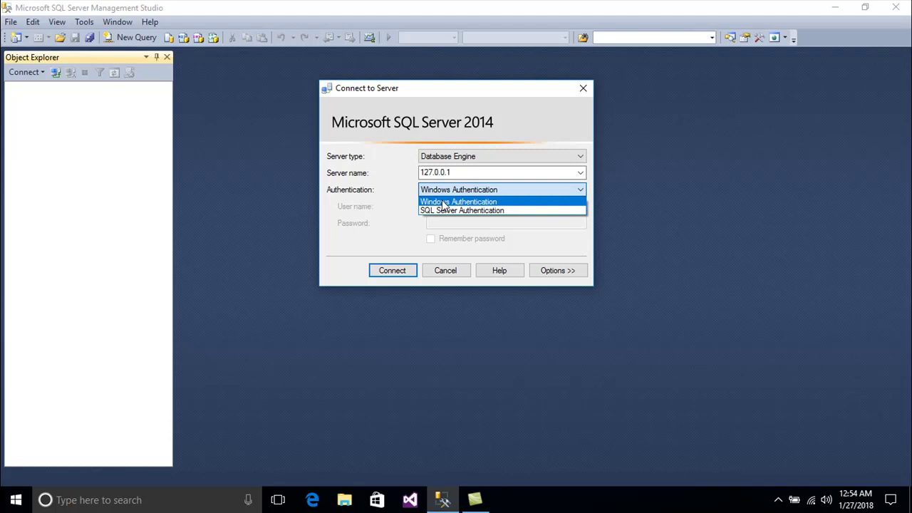
pyautogui.click(444, 204)
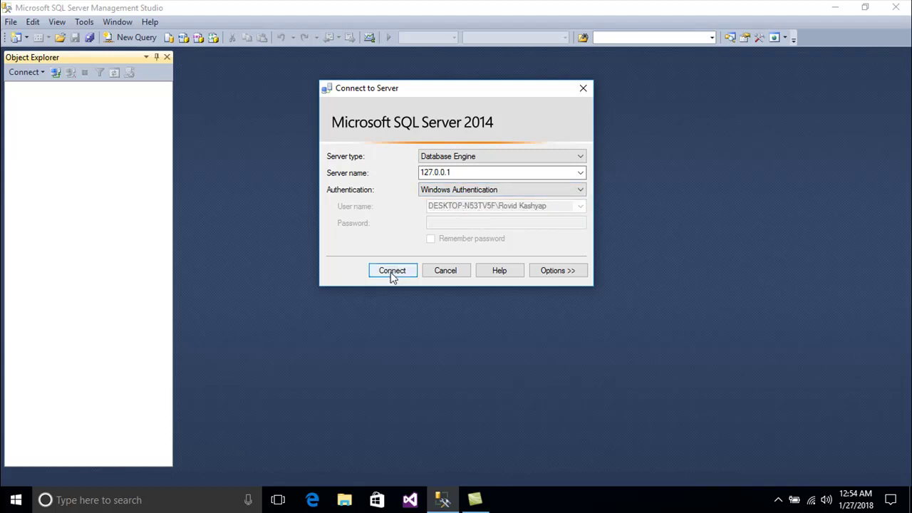
# Switch the connection's authentication method to SQL Server Authentication
pyautogui.click(443, 191)
pyautogui.click(443, 210)
pyautogui.click(452, 206)
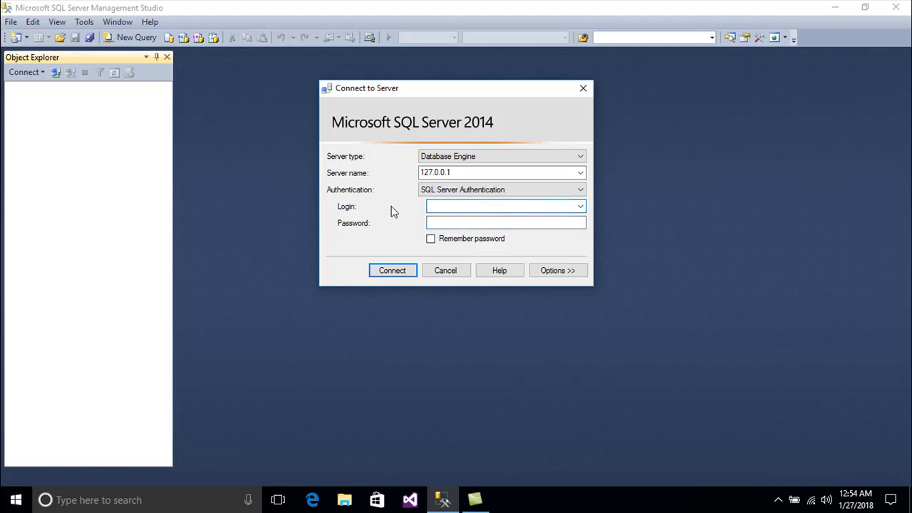
# Return the authentication method to Windows Authentication and connect to the server
pyautogui.click(463, 191)
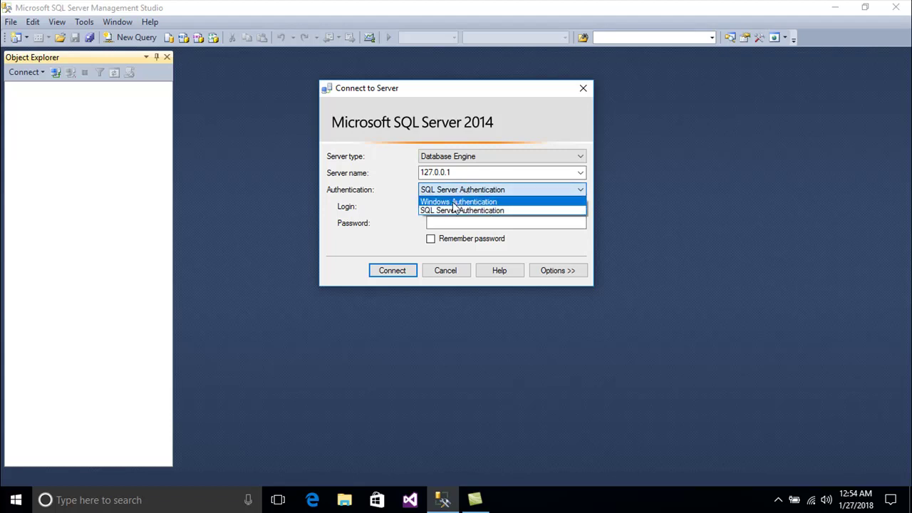
pyautogui.click(455, 202)
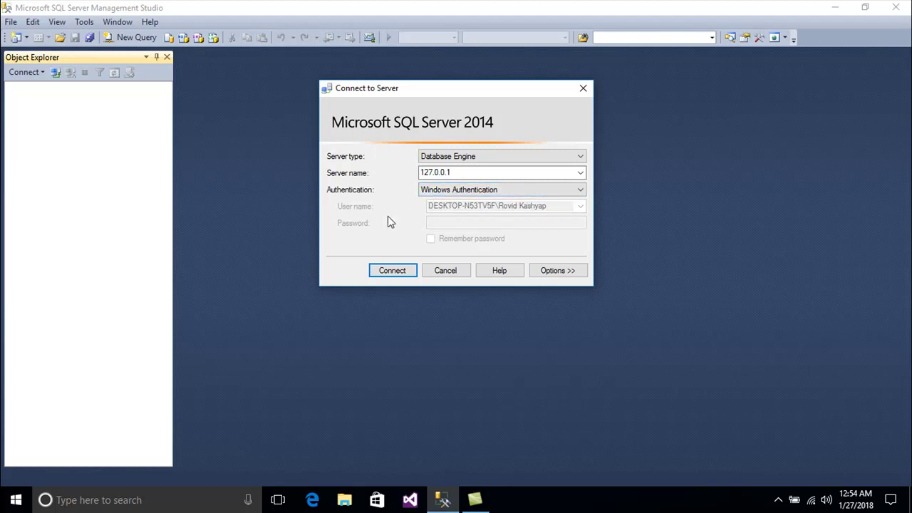
pyautogui.click(393, 272)
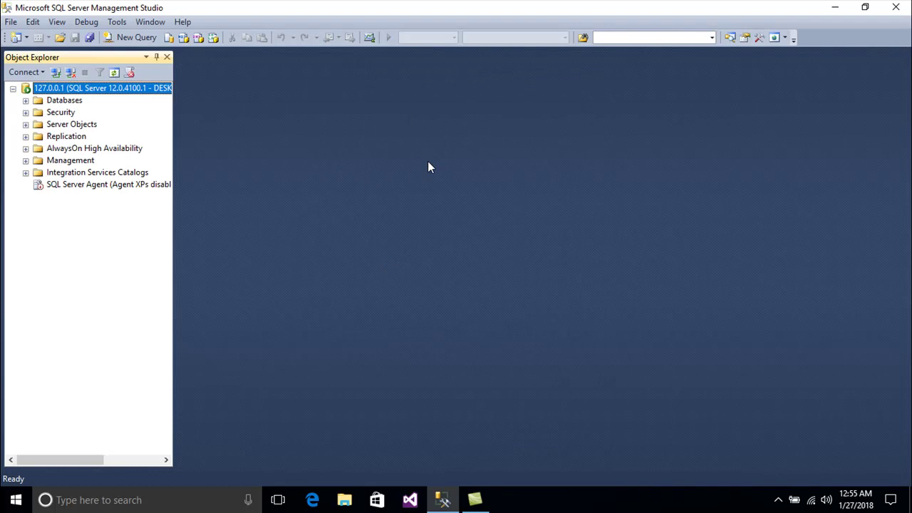
# Widen the Object Explorer pane enough to show the full server name
pyautogui.click(51, 102)
pyautogui.click(70, 88)
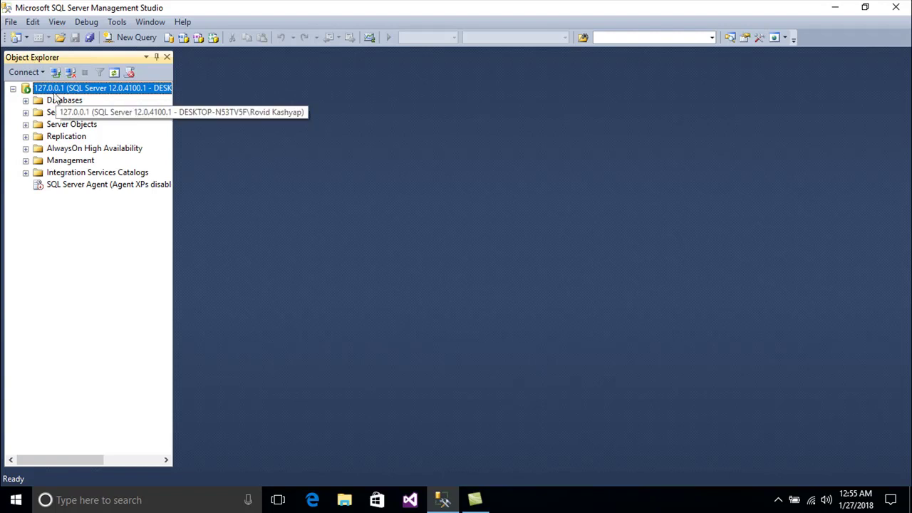
pyautogui.moveTo(174, 96); pyautogui.dragTo(291, 102)
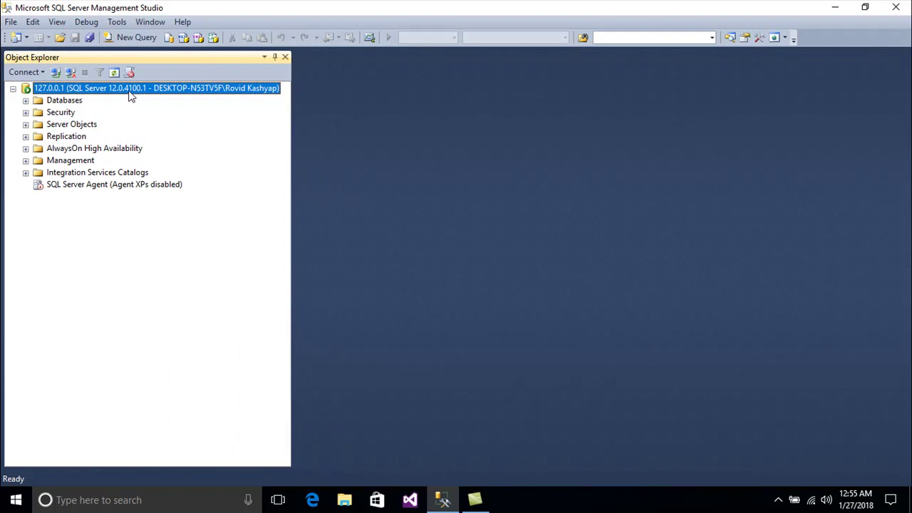
# Examine the master, model, msdb and tempdb system databases in the Databases folder, and collapse the folders
pyautogui.doubleClick(47, 102)
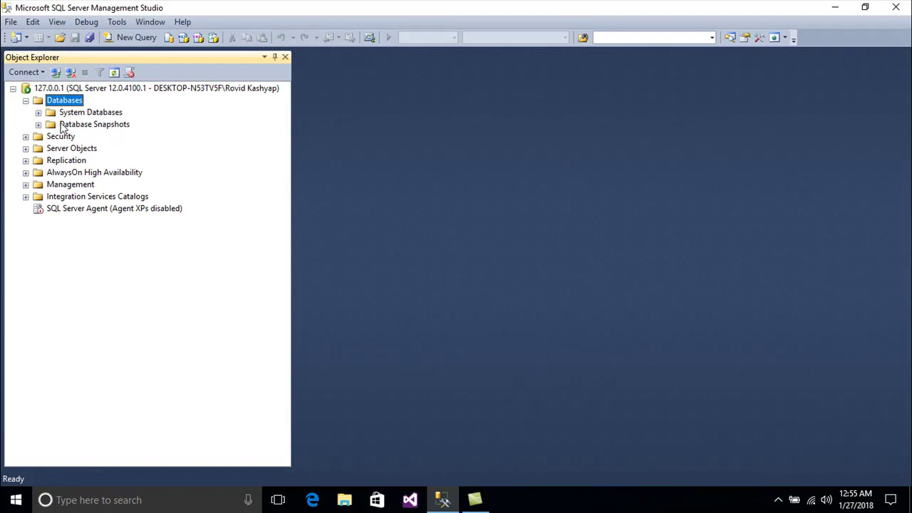
pyautogui.doubleClick(64, 114)
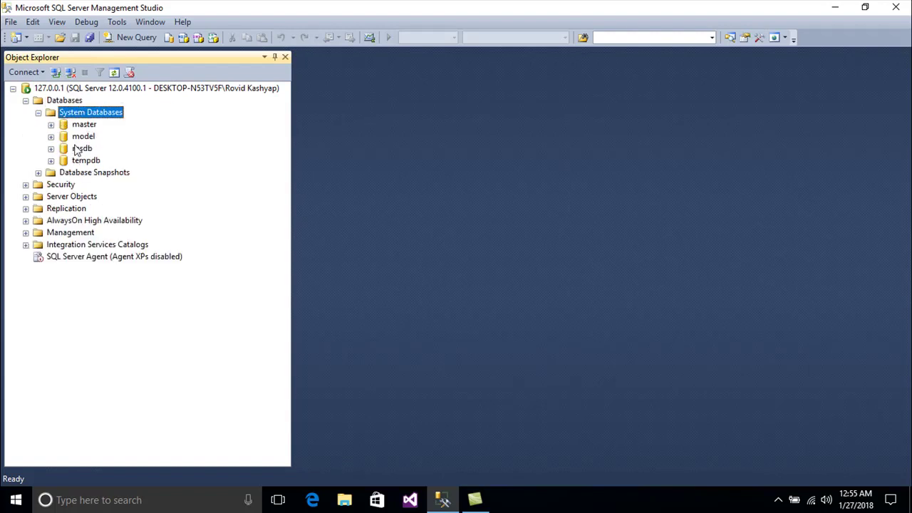
pyautogui.click(81, 127)
pyautogui.click(83, 137)
pyautogui.click(83, 149)
pyautogui.click(84, 161)
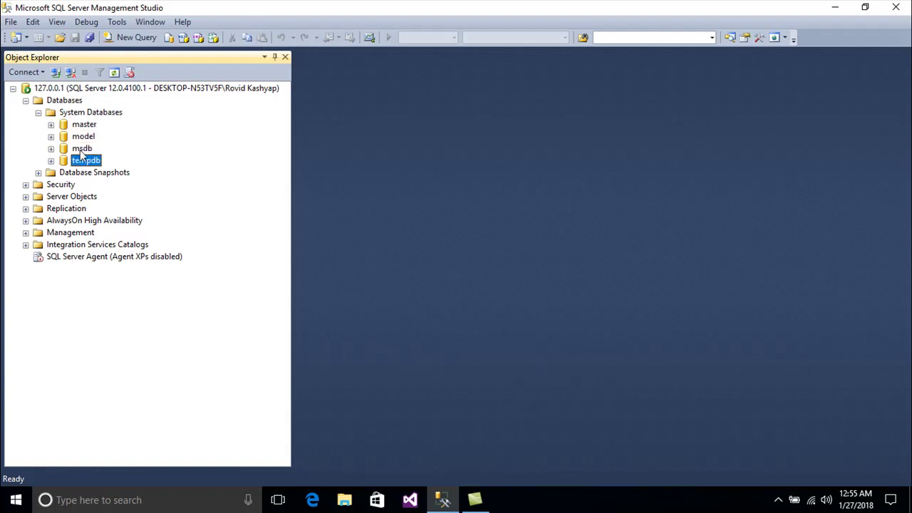
pyautogui.click(63, 114)
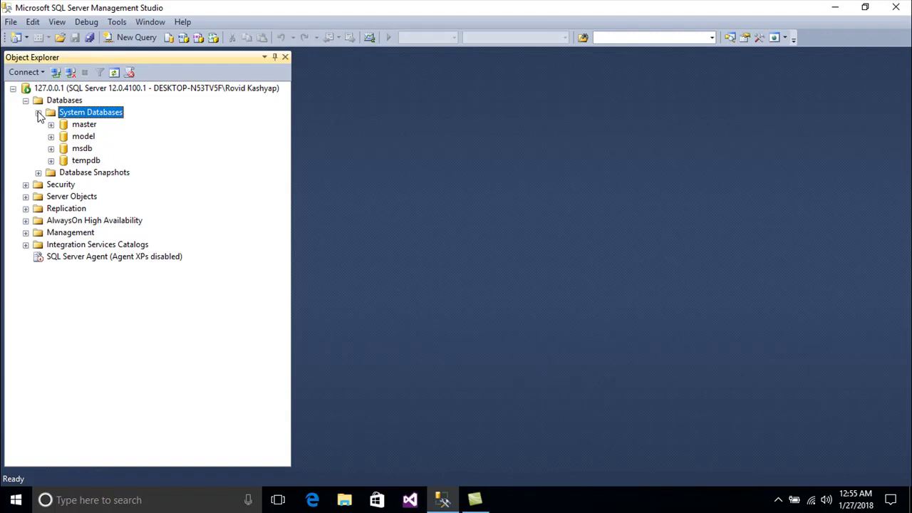
pyautogui.click(39, 113)
pyautogui.click(63, 101)
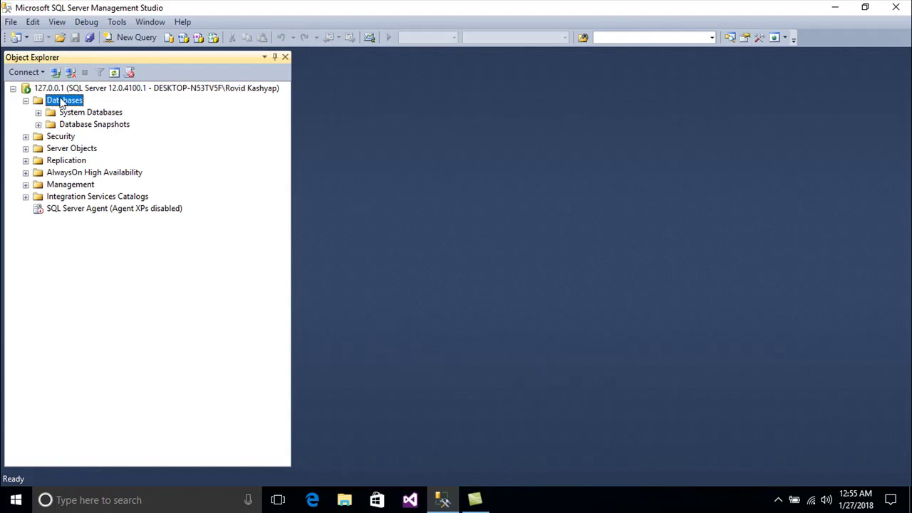
pyautogui.click(26, 100)
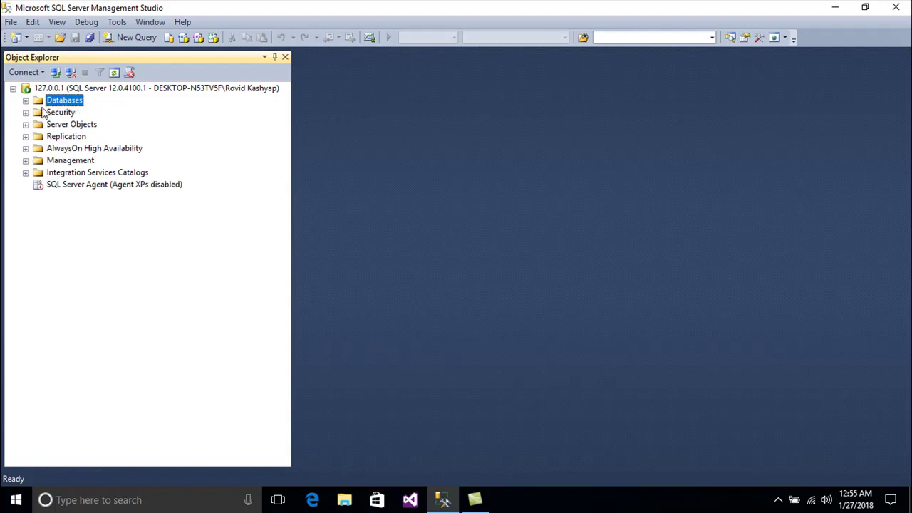
# Expand the server's Security and Logins folders and start creating a new login
pyautogui.doubleClick(44, 113)
pyautogui.doubleClick(61, 125)
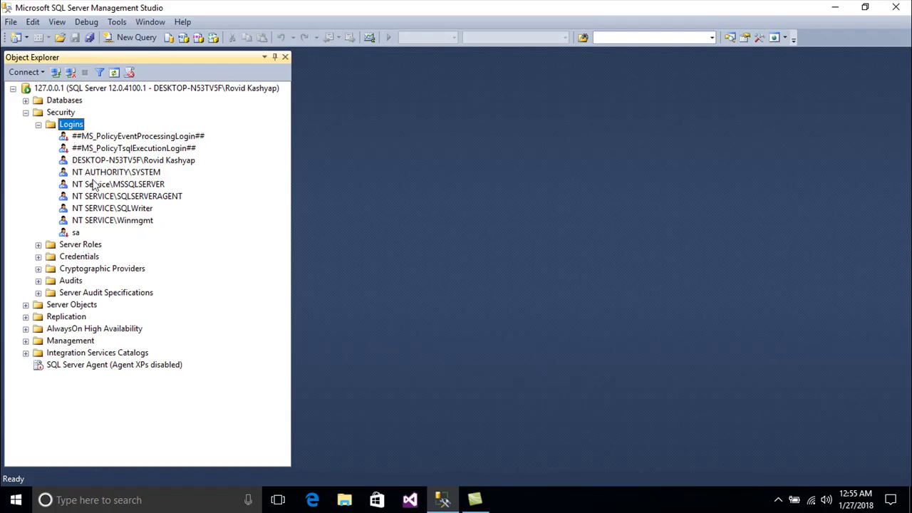
pyautogui.rightClick(73, 126)
pyautogui.click(89, 130)
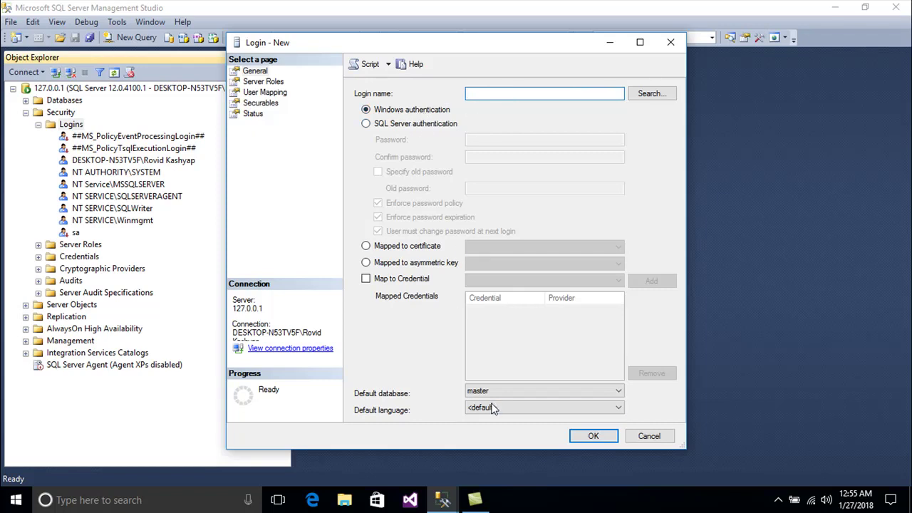
# Review the default database and default language choices for the new login
pyautogui.click(518, 391)
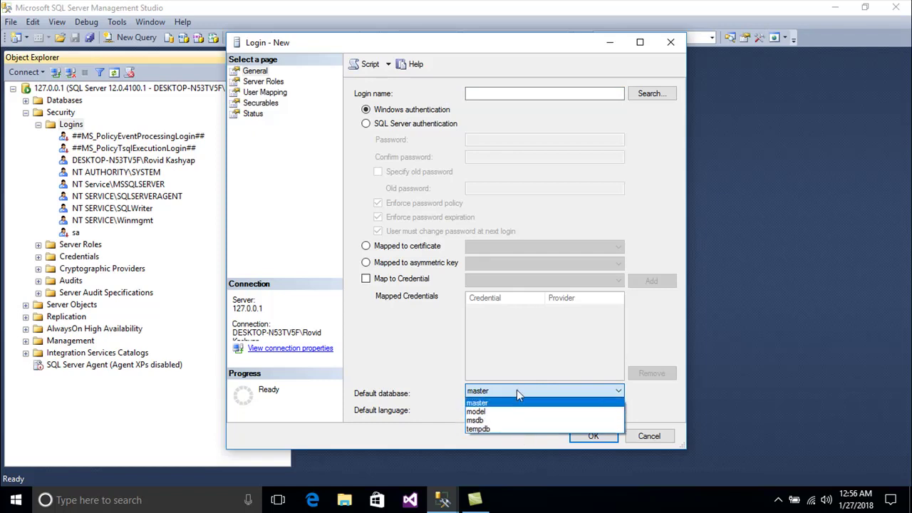
pyautogui.click(517, 389)
pyautogui.click(514, 411)
pyautogui.click(514, 411)
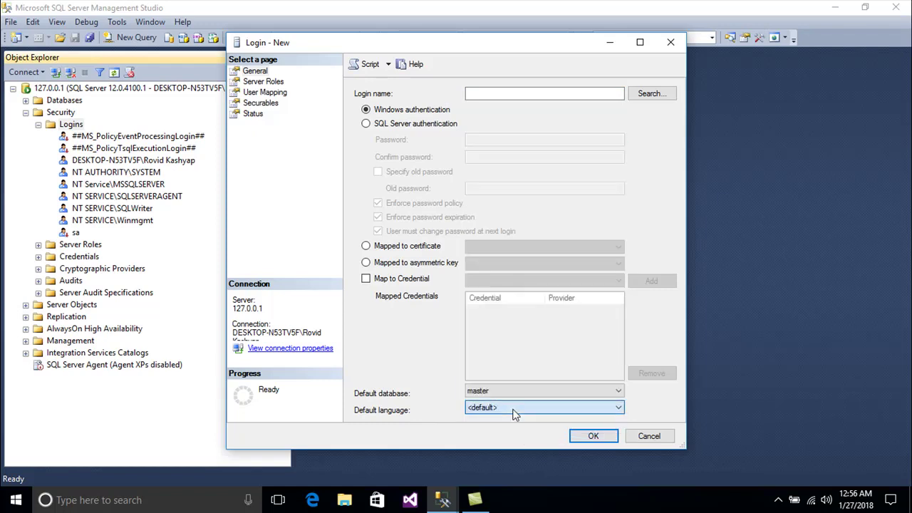
# Review the new login's Server Roles, User Mapping, Securables and Status settings
pyautogui.click(263, 84)
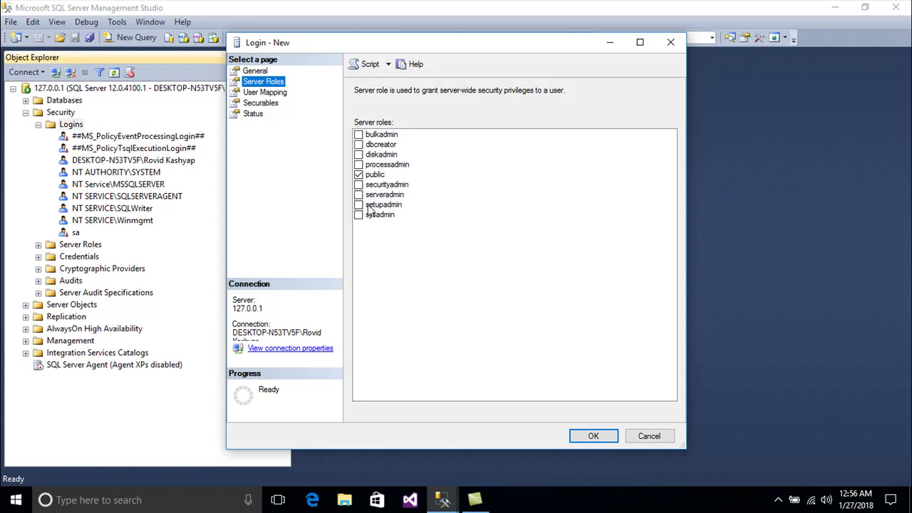
pyautogui.click(275, 90)
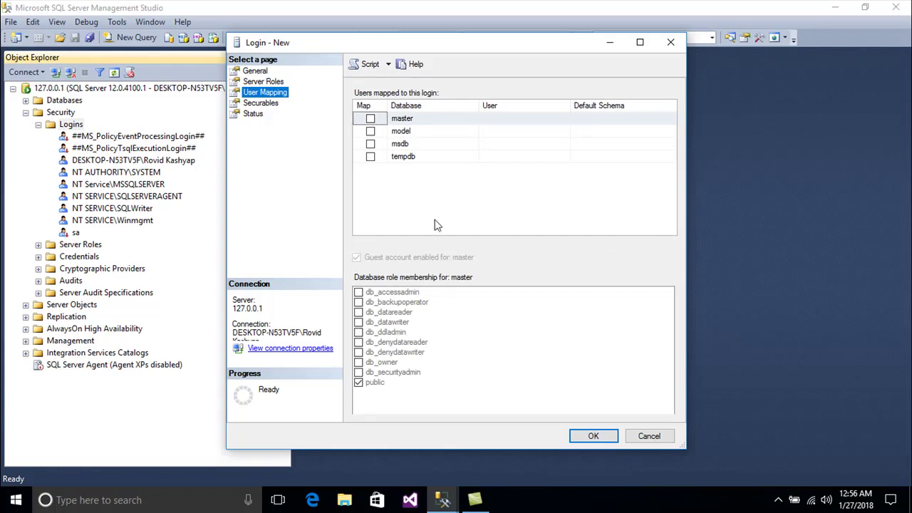
pyautogui.click(405, 119)
pyautogui.click(398, 120)
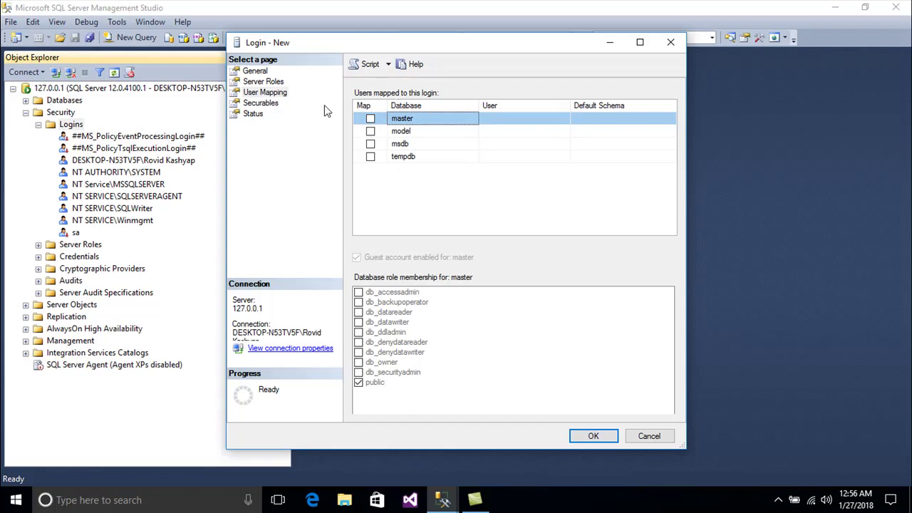
pyautogui.click(269, 104)
pyautogui.click(254, 114)
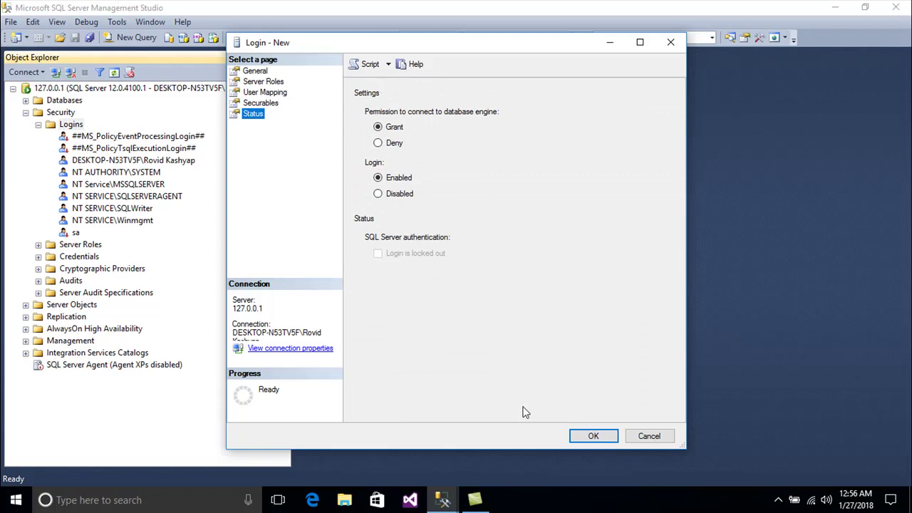
# Cancel the new login, collapse the Logins folder, and examine the roles in the Server Roles folder
pyautogui.click(649, 436)
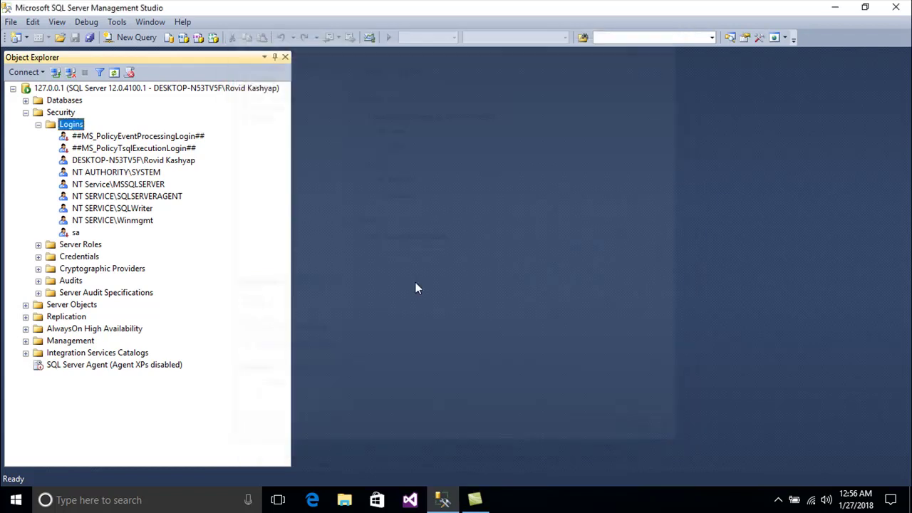
pyautogui.click(38, 125)
pyautogui.click(39, 136)
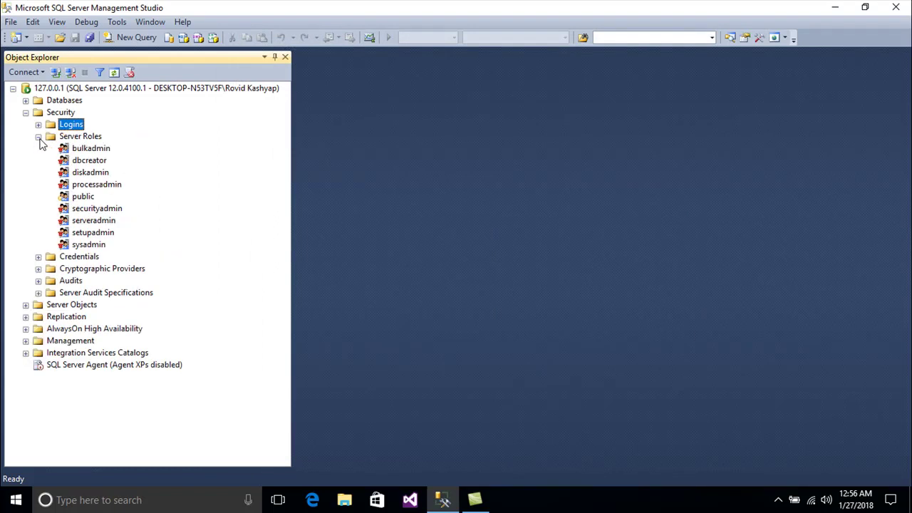
pyautogui.click(70, 138)
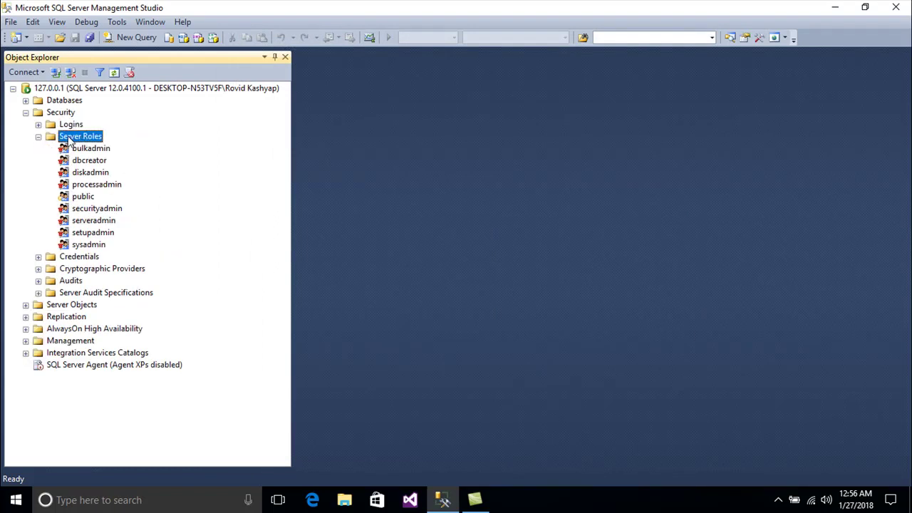
pyautogui.rightClick(69, 140)
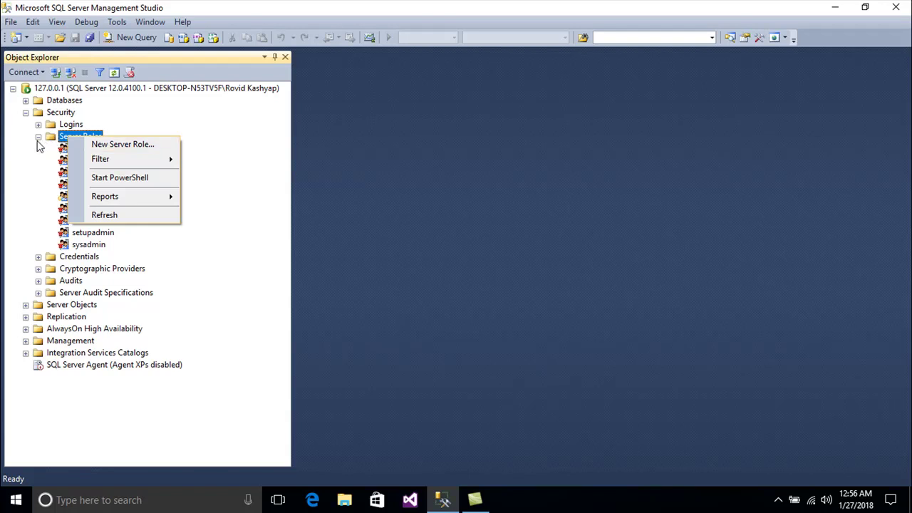
pyautogui.click(38, 138)
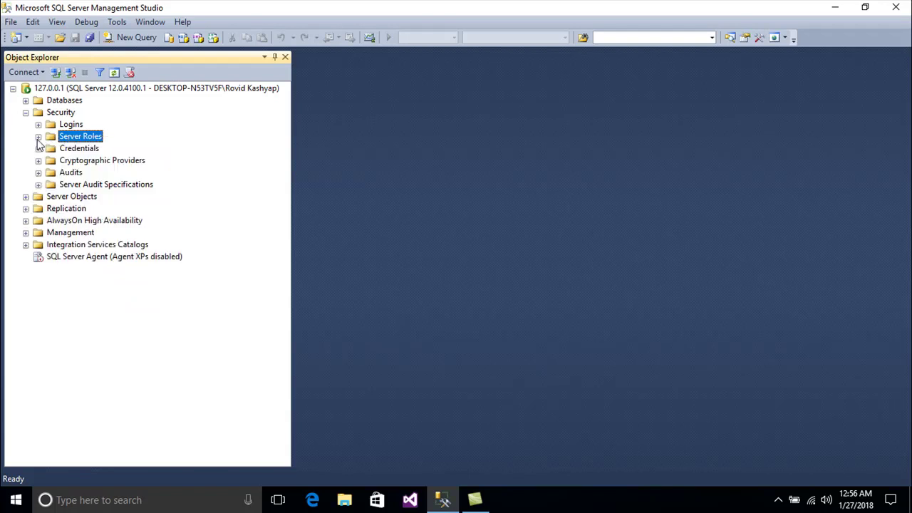
# Check the Credentials and Cryptographic Providers folders, and collapse Security to return to the expanded Databases folder
pyautogui.click(80, 149)
pyautogui.doubleClick(69, 161)
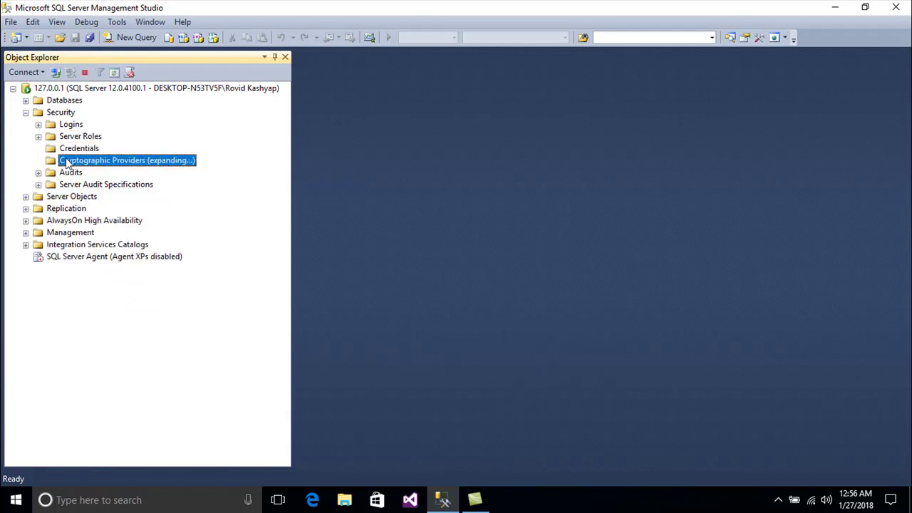
pyautogui.click(26, 113)
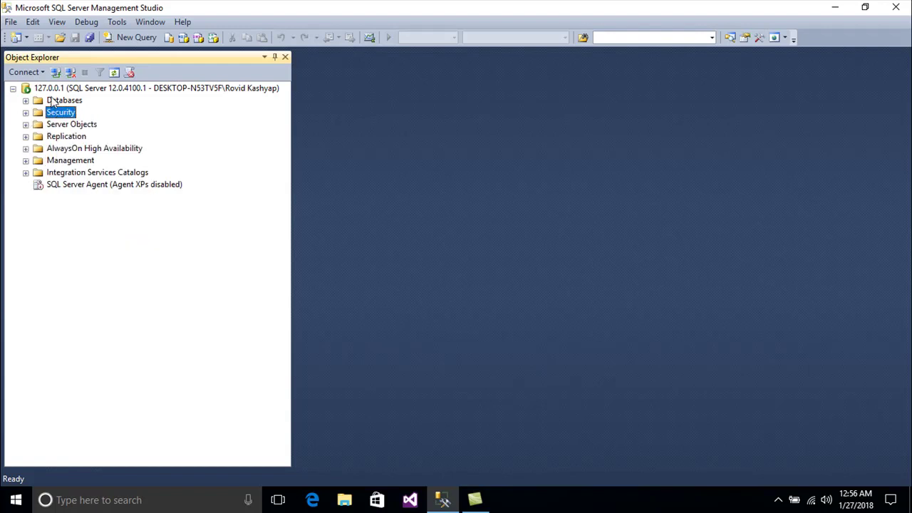
pyautogui.doubleClick(52, 101)
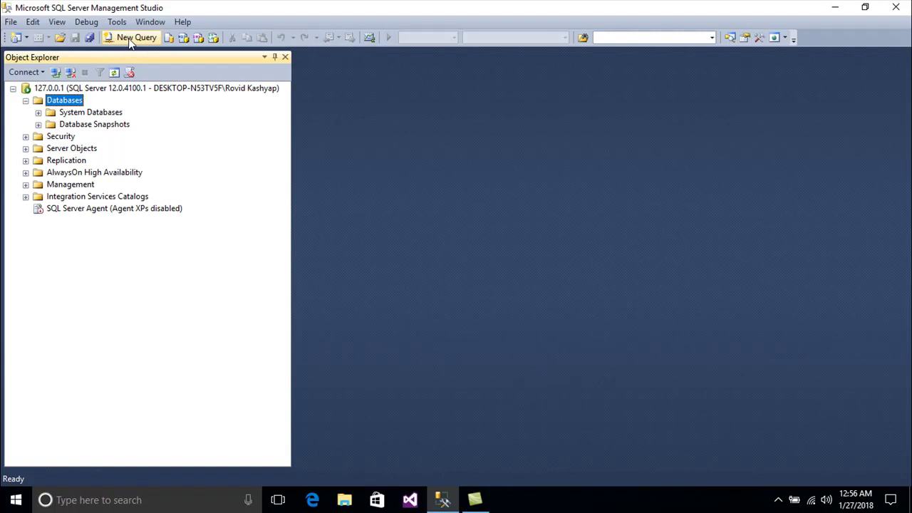
# Start a new database named DemoDb and look at its owner selection without choosing an owner
pyautogui.rightClick(74, 106)
pyautogui.click(90, 111)
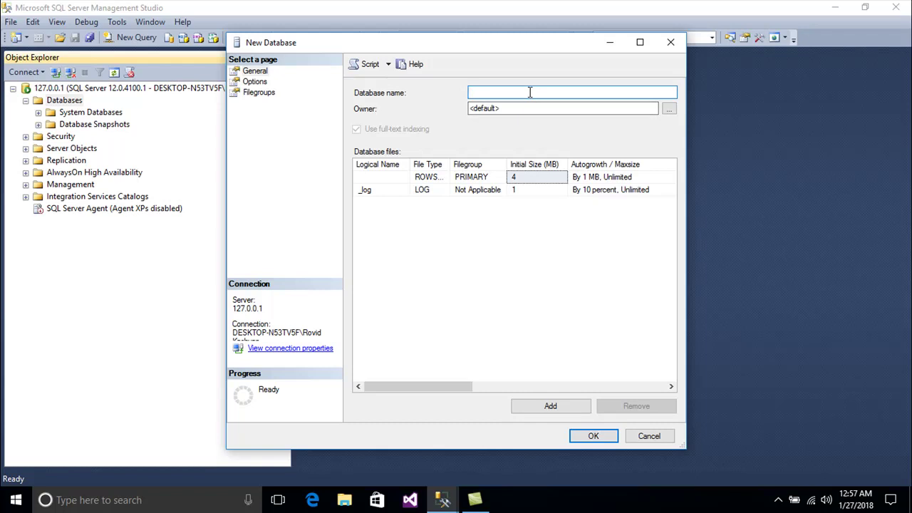
pyautogui.write('DemoDb')
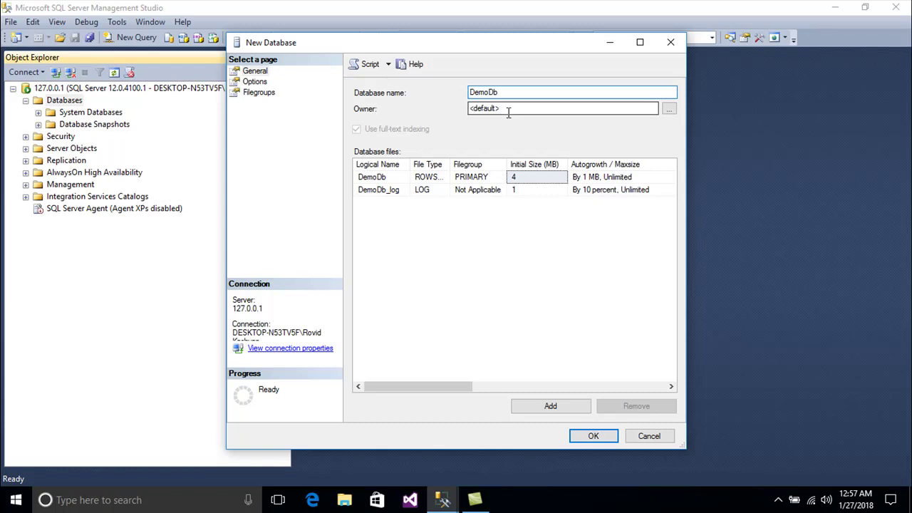
pyautogui.click(499, 320)
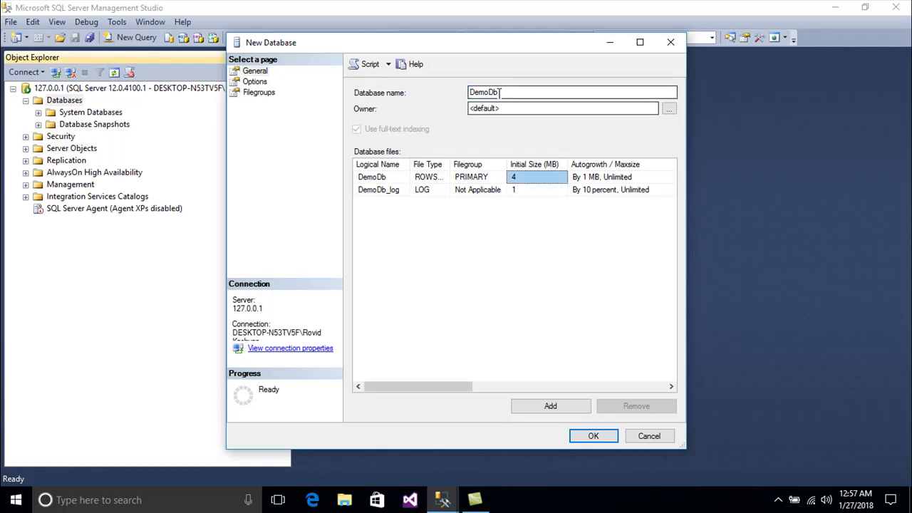
pyautogui.click(668, 109)
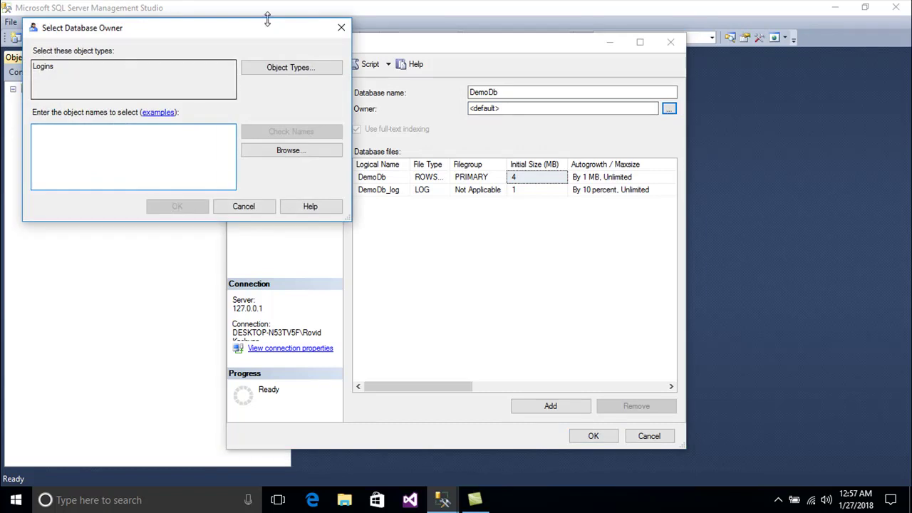
pyautogui.click(341, 27)
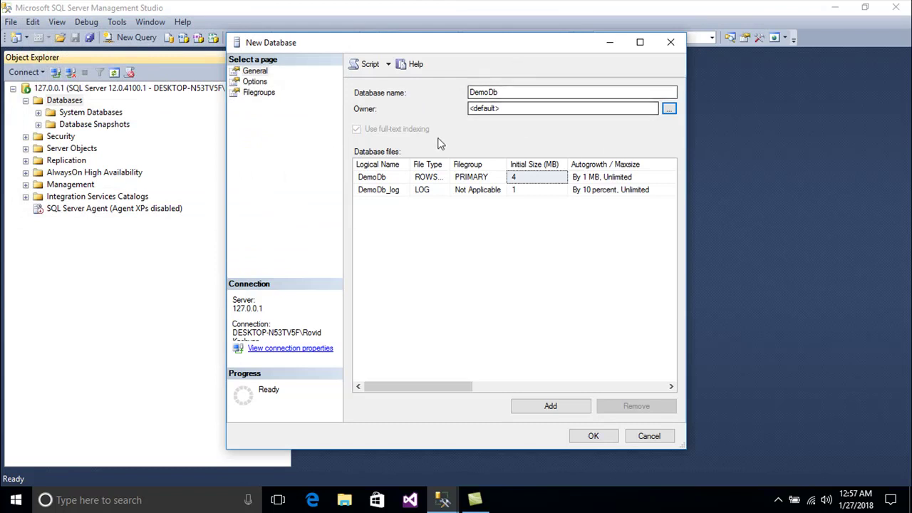
# Review the logical names and file types of the new database's data and log files, widening those columns
pyautogui.moveTo(411, 164); pyautogui.dragTo(422, 176)
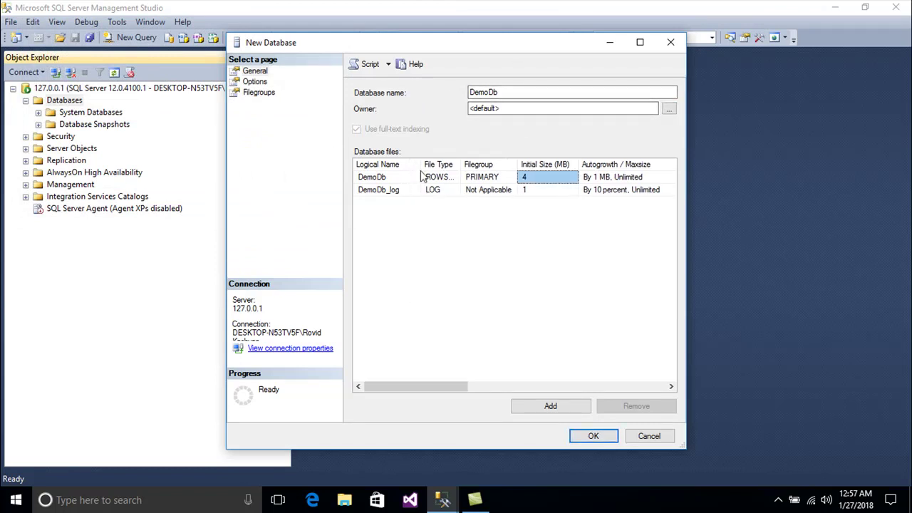
pyautogui.click(396, 181)
pyautogui.click(399, 190)
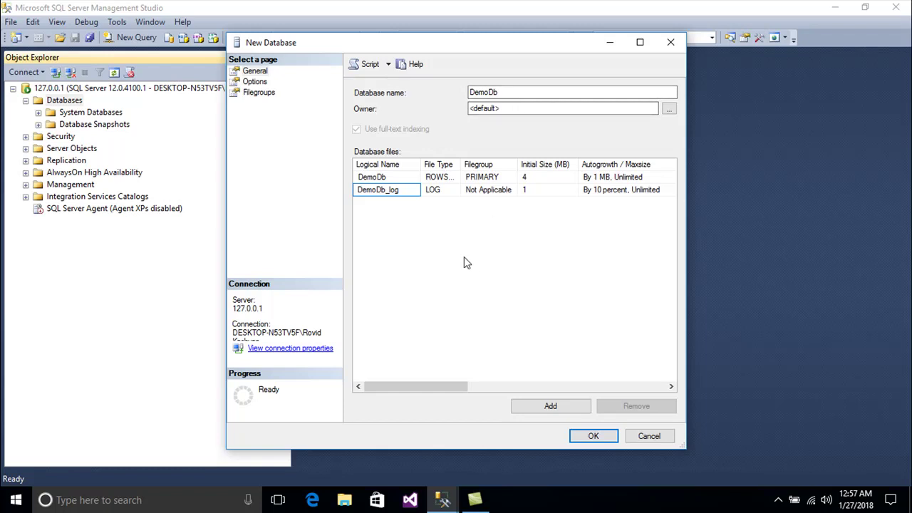
pyautogui.click(391, 178)
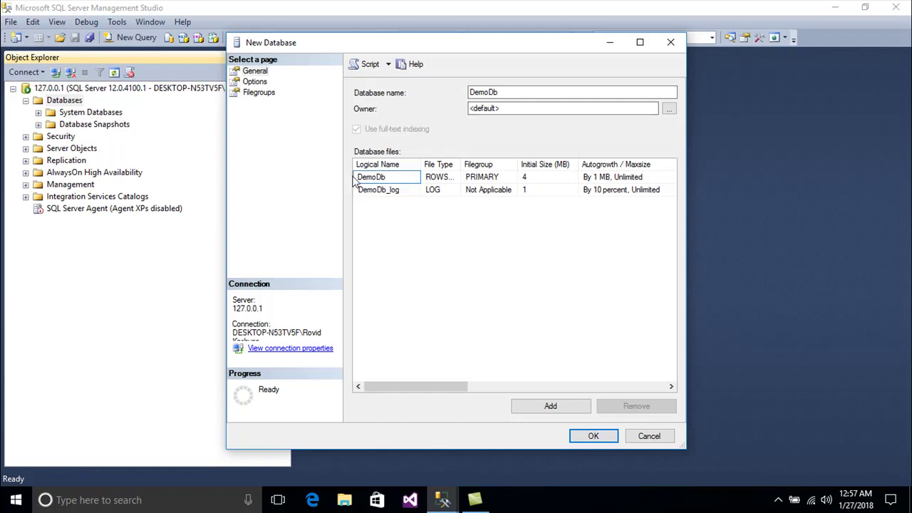
pyautogui.click(404, 190)
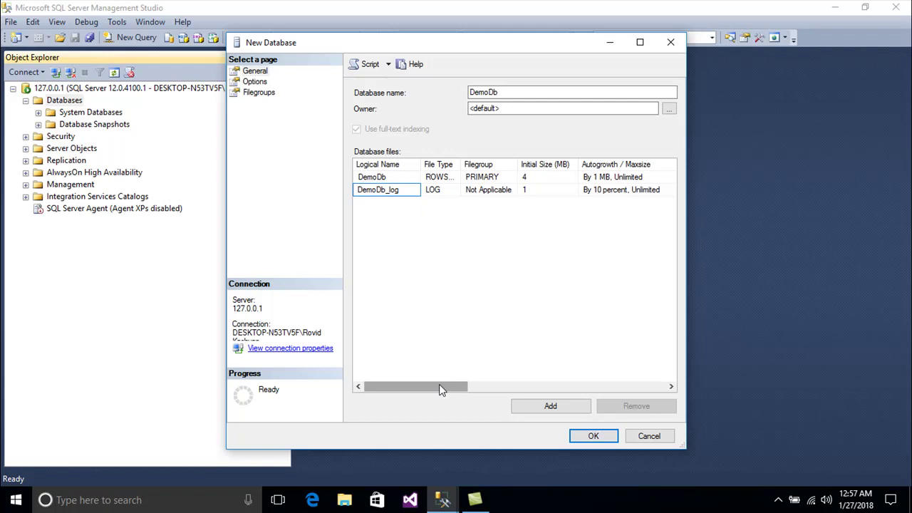
pyautogui.moveTo(441, 388)
pyautogui.mouseDown()
pyautogui.moveTo(459, 389)
pyautogui.moveTo(429, 390)
pyautogui.mouseUp()
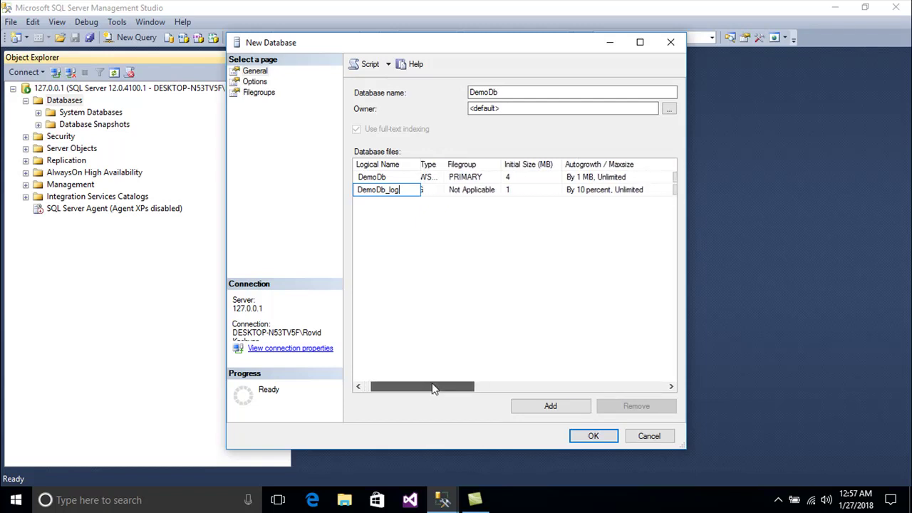
pyautogui.moveTo(459, 167); pyautogui.dragTo(485, 165)
# Review the filegroup, initial size and autogrowth settings of the new database's data and log files
pyautogui.moveTo(439, 385); pyautogui.dragTo(459, 392)
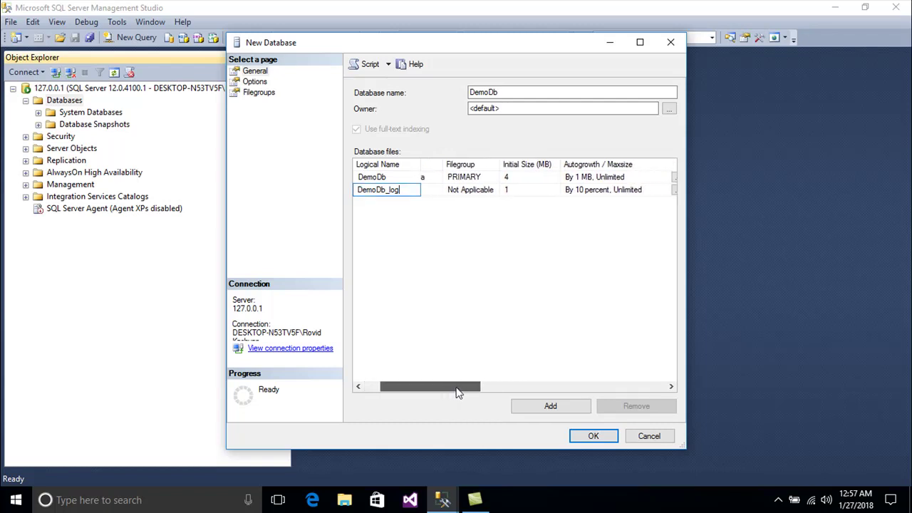
pyautogui.click(484, 178)
pyautogui.click(520, 178)
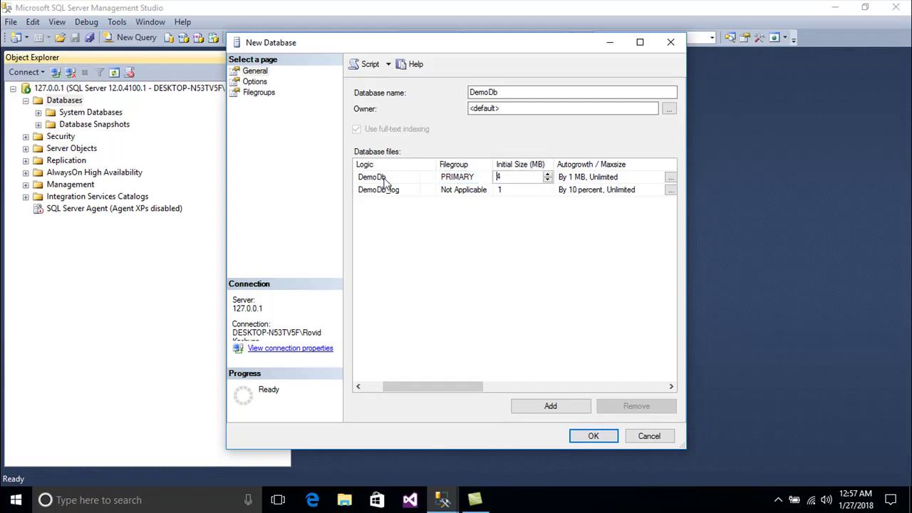
pyautogui.click(526, 190)
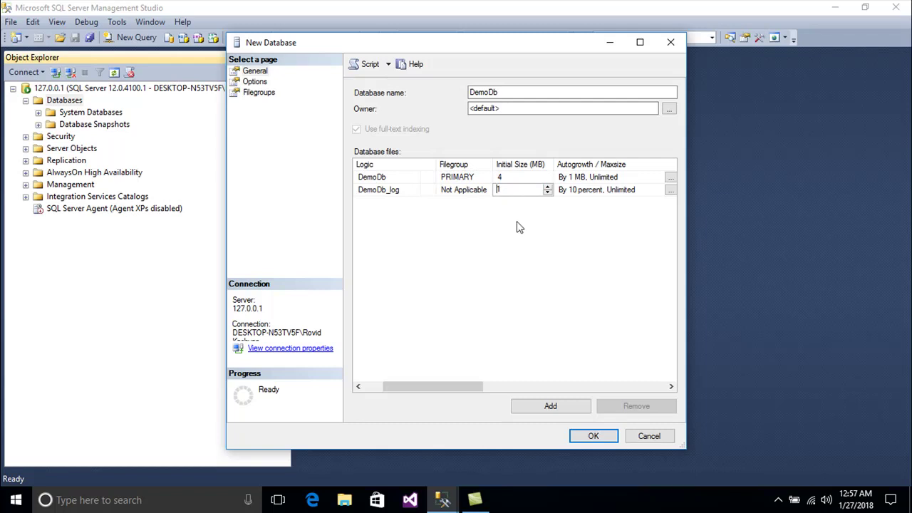
pyautogui.moveTo(476, 389); pyautogui.dragTo(503, 388)
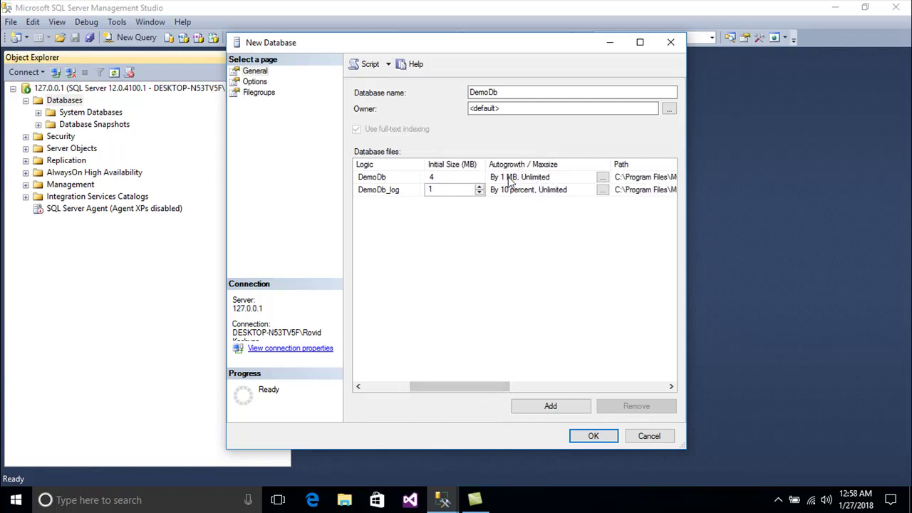
pyautogui.click(460, 177)
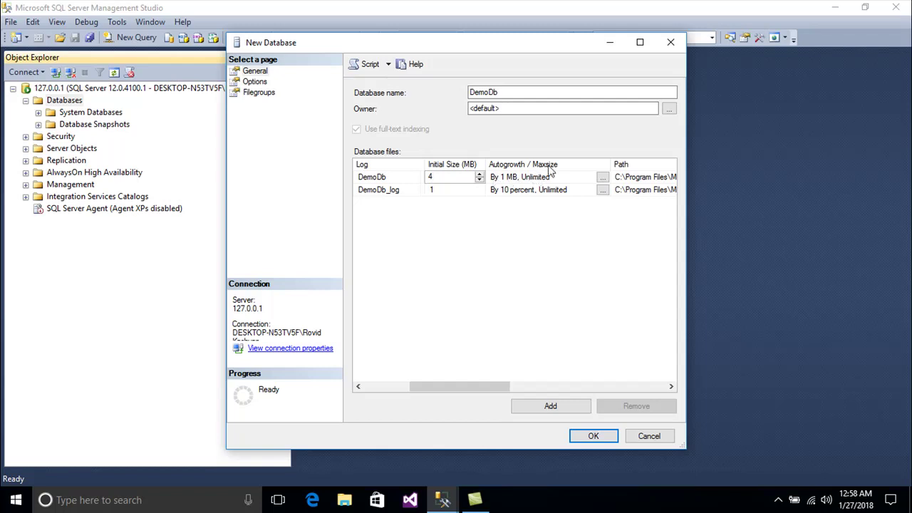
# Review the storage path and file name settings of the database files, and cancel the new database
pyautogui.moveTo(480, 387); pyautogui.dragTo(537, 389)
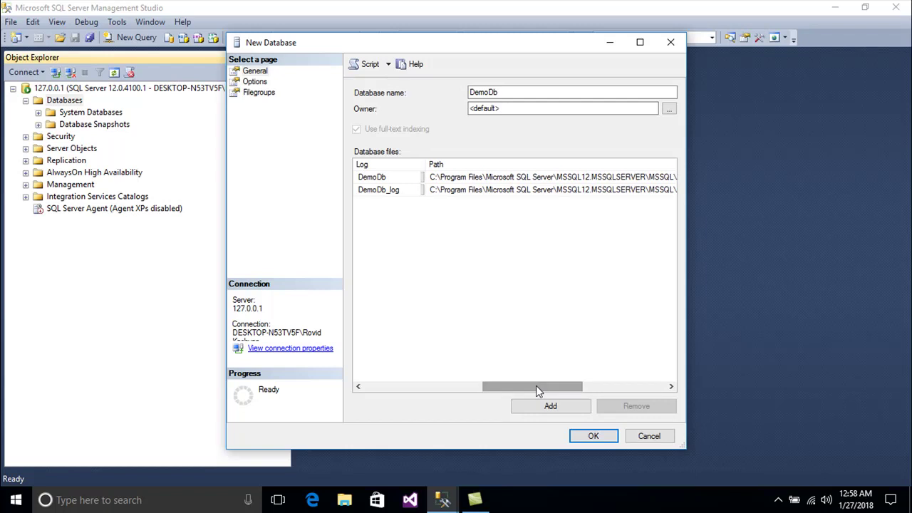
pyautogui.moveTo(536, 386); pyautogui.dragTo(620, 389)
pyautogui.click(609, 177)
pyautogui.click(649, 436)
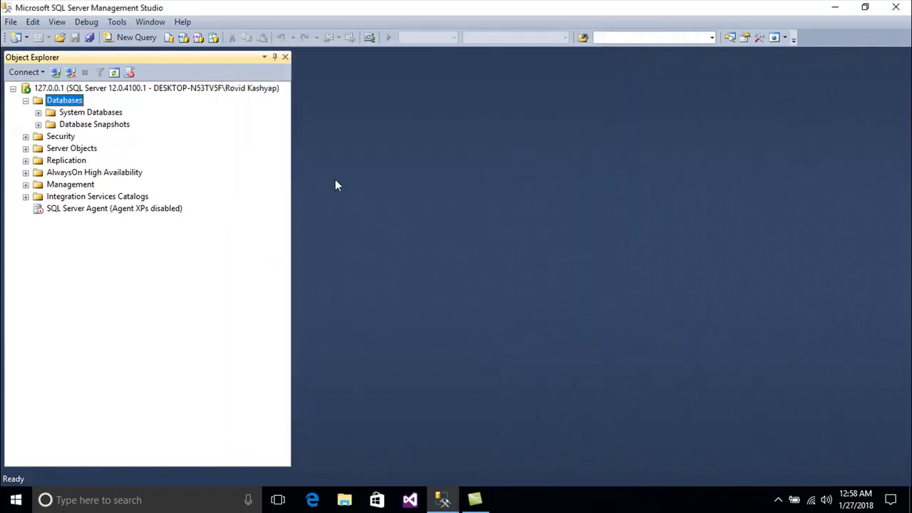
# Create a new database named DemoDb with the default owner and file settings
pyautogui.rightClick(73, 101)
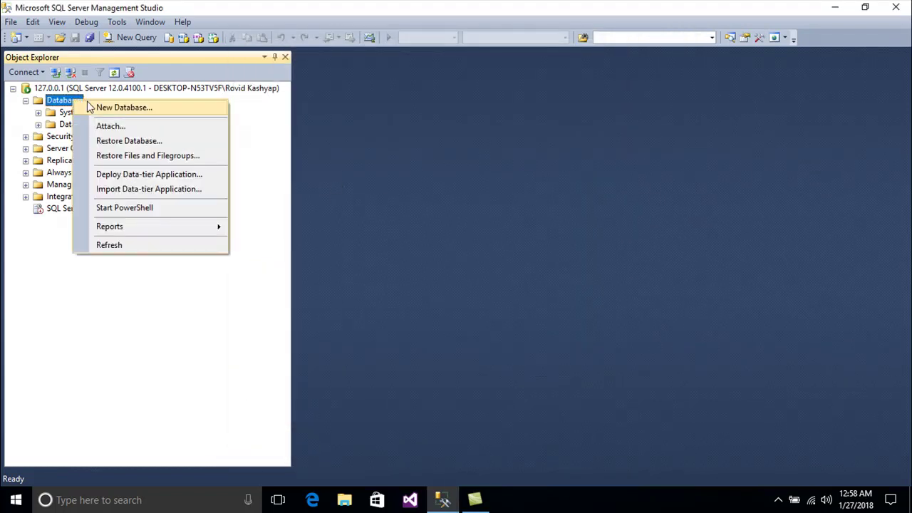
pyautogui.click(91, 107)
pyautogui.write('DemoDb')
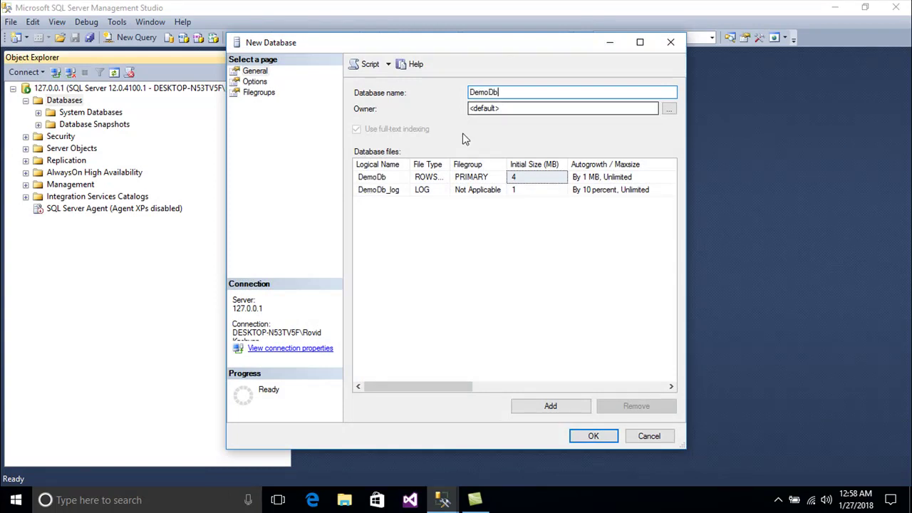
pyautogui.click(589, 437)
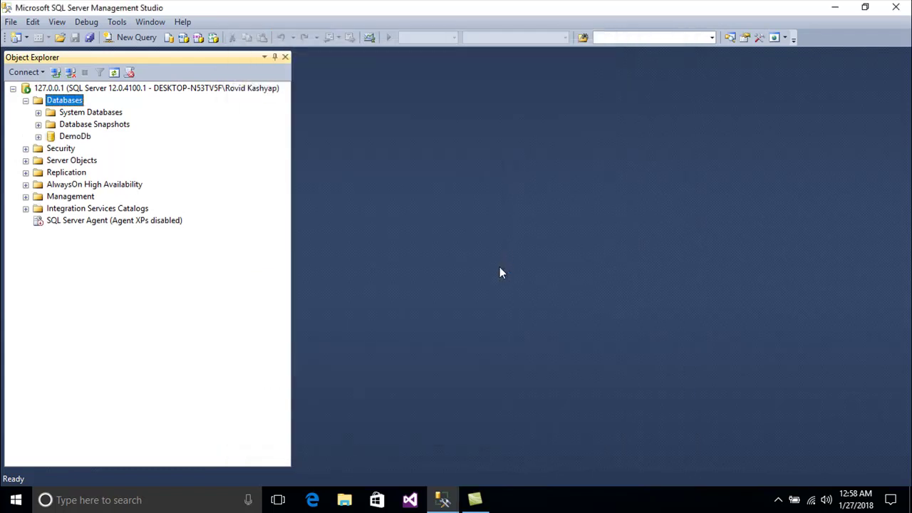
# Expand the DemoDb database and look inside its Tables folder
pyautogui.click(68, 136)
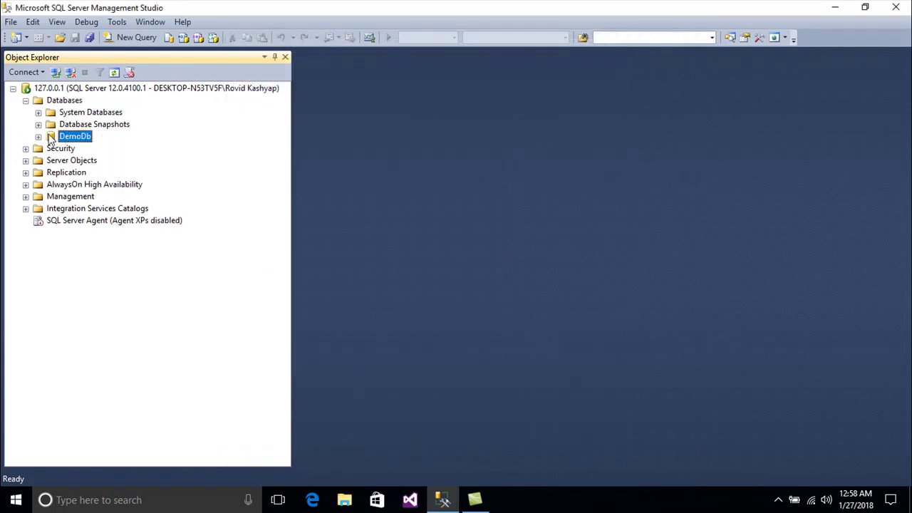
pyautogui.click(37, 136)
pyautogui.click(51, 160)
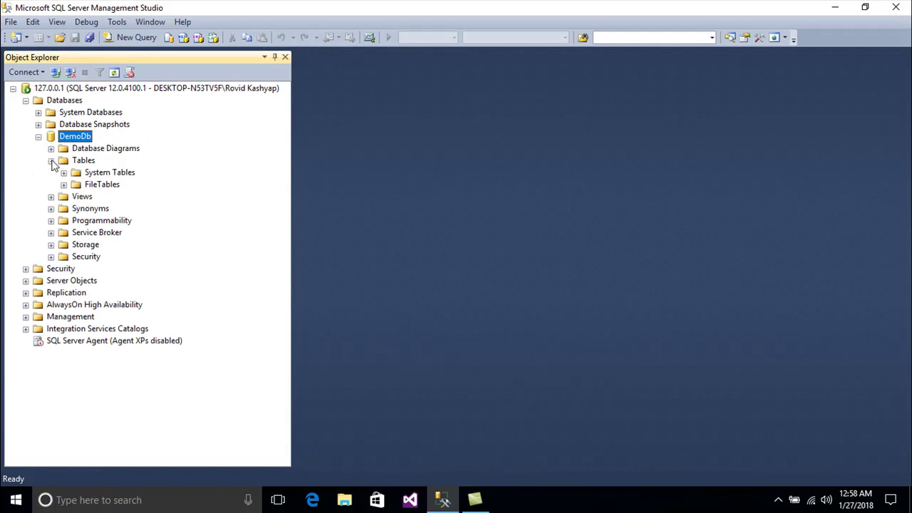
pyautogui.click(51, 161)
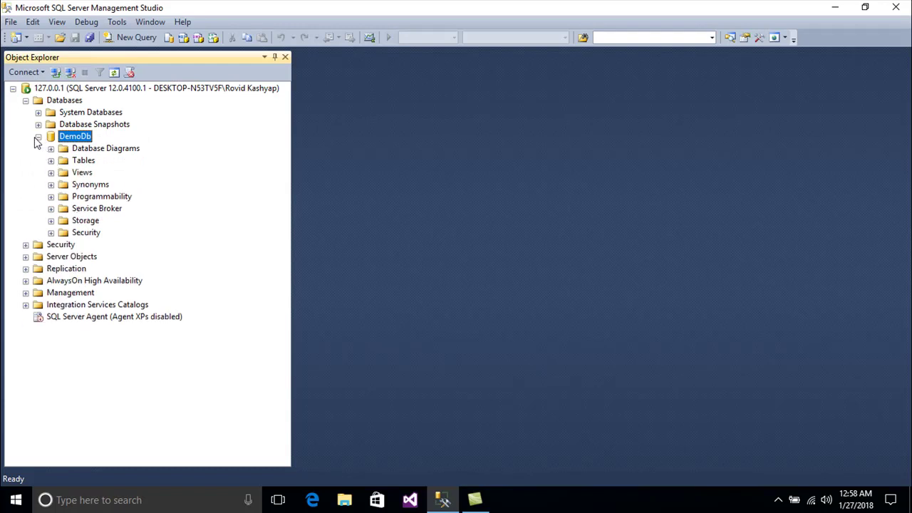
# Open the properties of the DemoDb database and review its status, owner, creation date, size and available space
pyautogui.rightClick(68, 139)
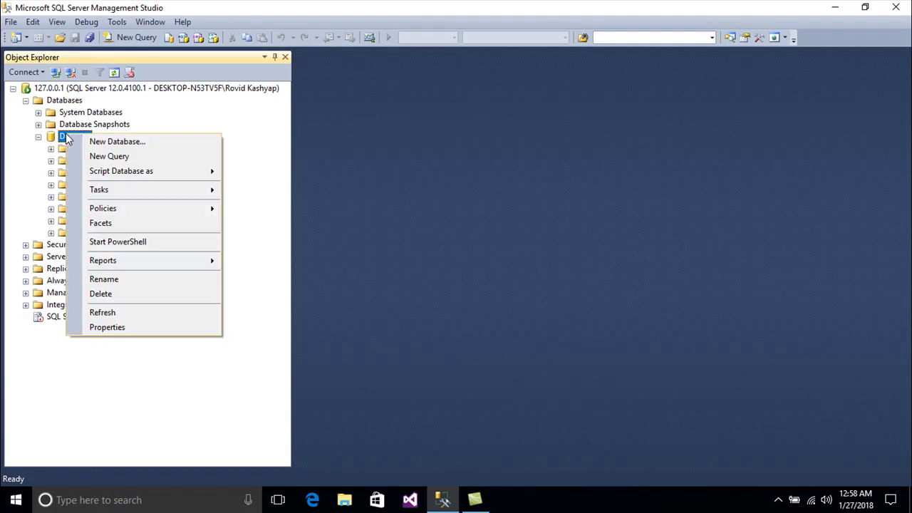
pyautogui.click(157, 326)
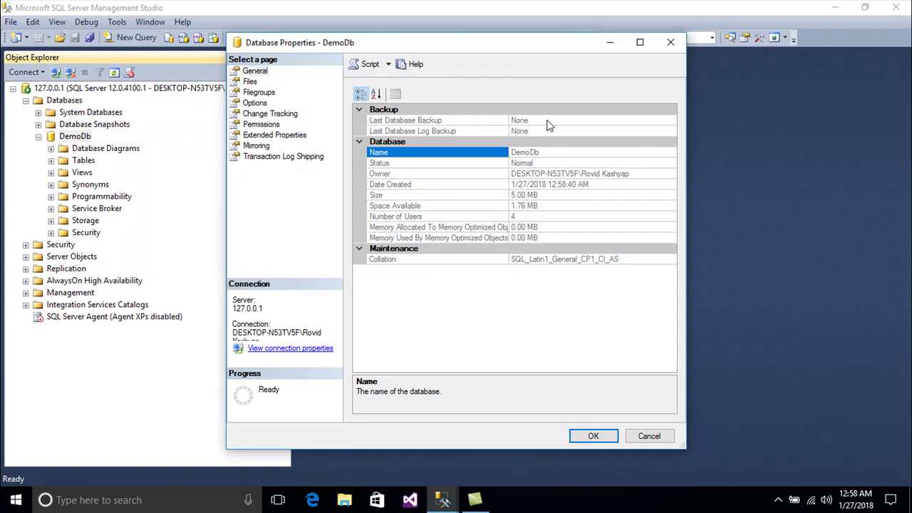
pyautogui.click(549, 164)
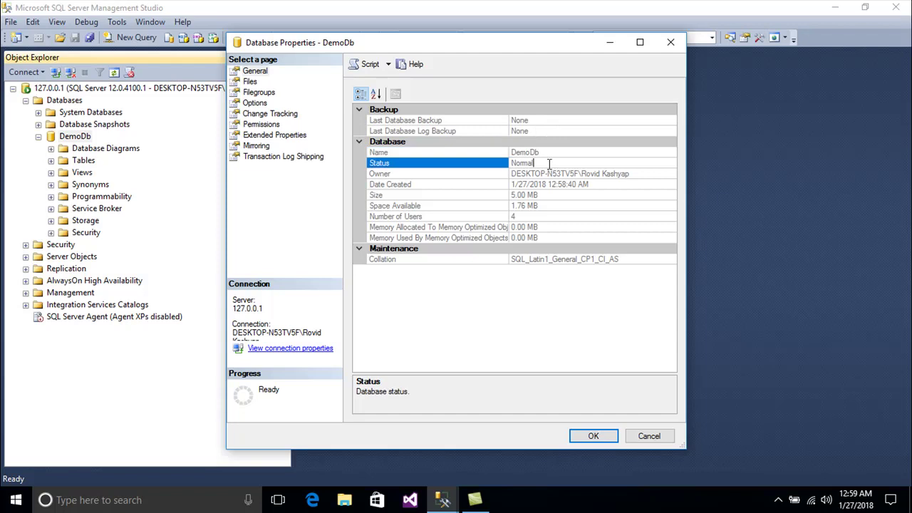
pyautogui.click(562, 184)
pyautogui.press('Up')
pyautogui.press('Tab')
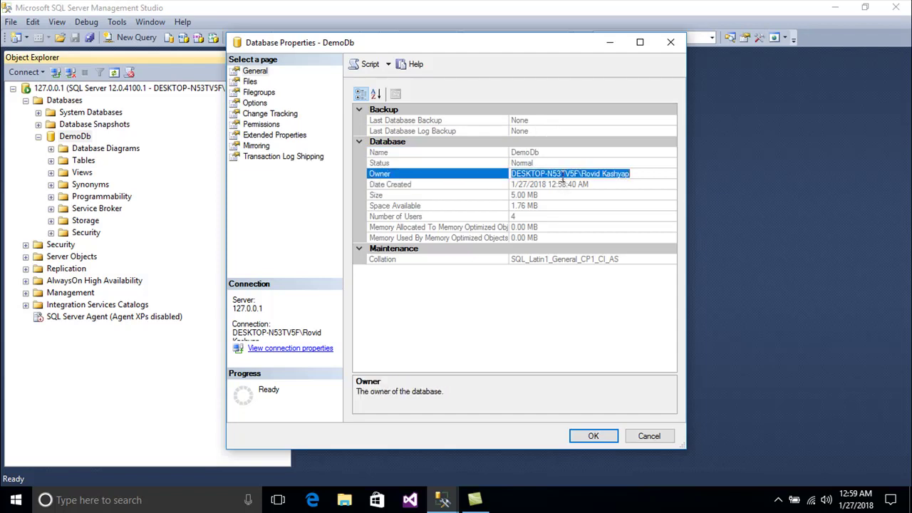
pyautogui.click(564, 184)
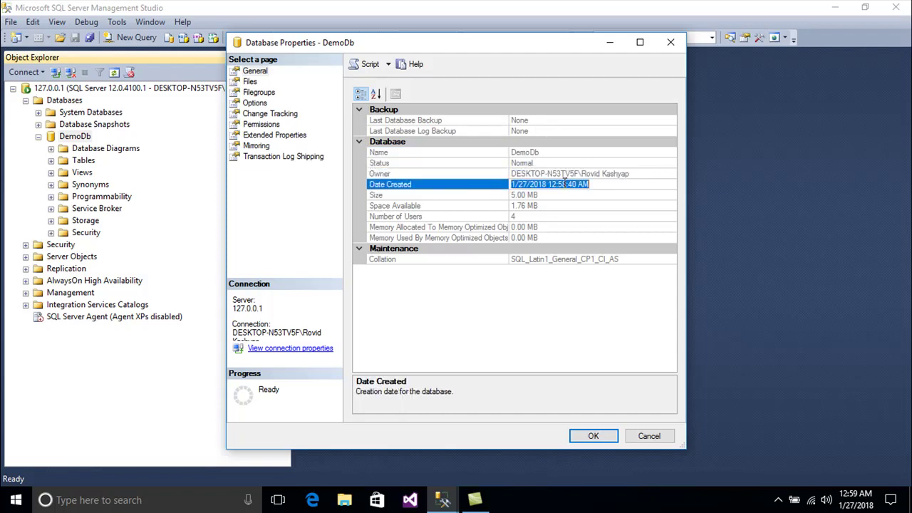
pyautogui.click(540, 195)
pyautogui.click(535, 195)
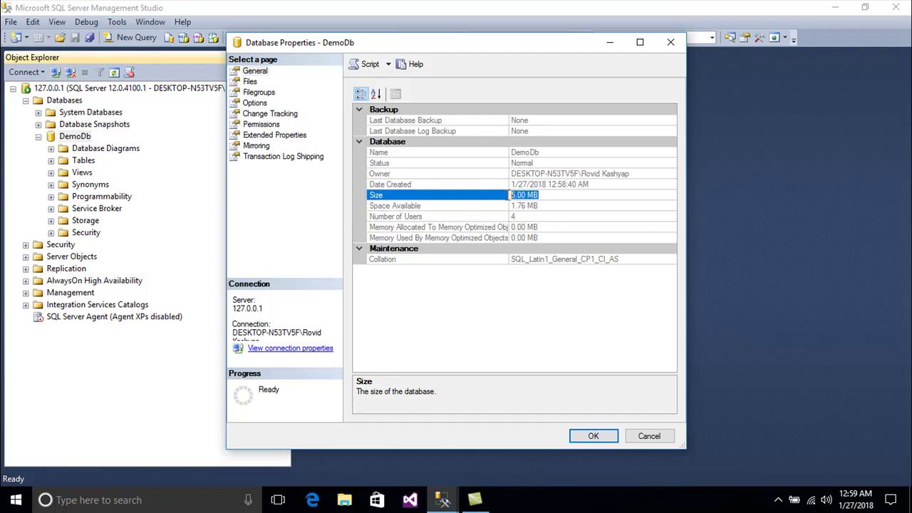
pyautogui.click(522, 206)
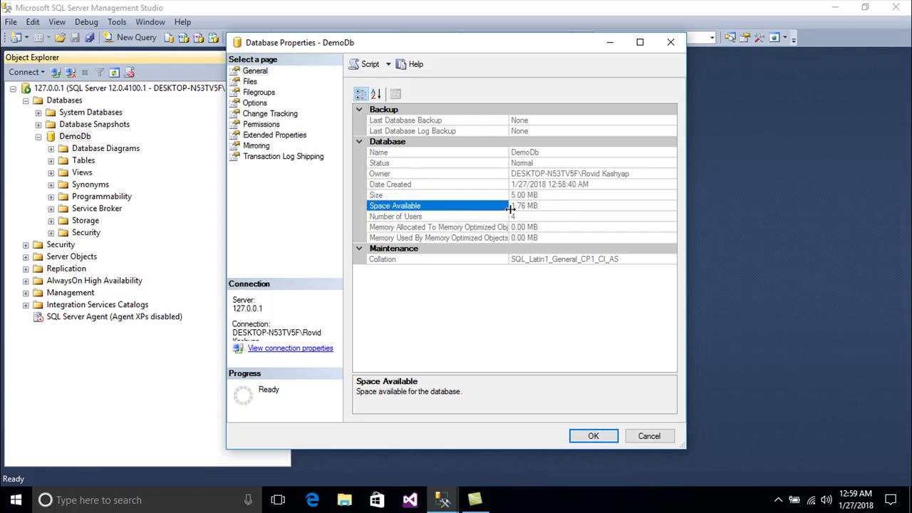
pyautogui.click(555, 206)
# Review the file names and storage path of DemoDb's data and log files in the database properties
pyautogui.click(251, 82)
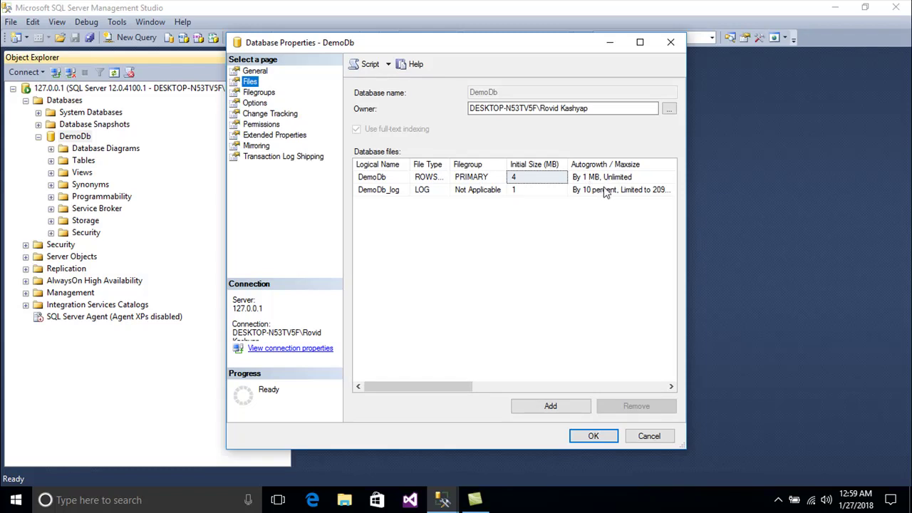
pyautogui.moveTo(435, 390); pyautogui.dragTo(614, 390)
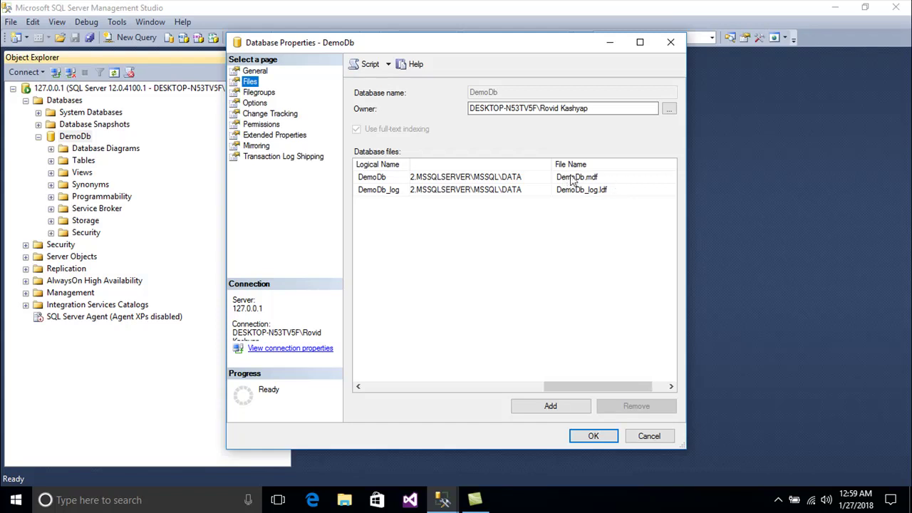
pyautogui.click(593, 178)
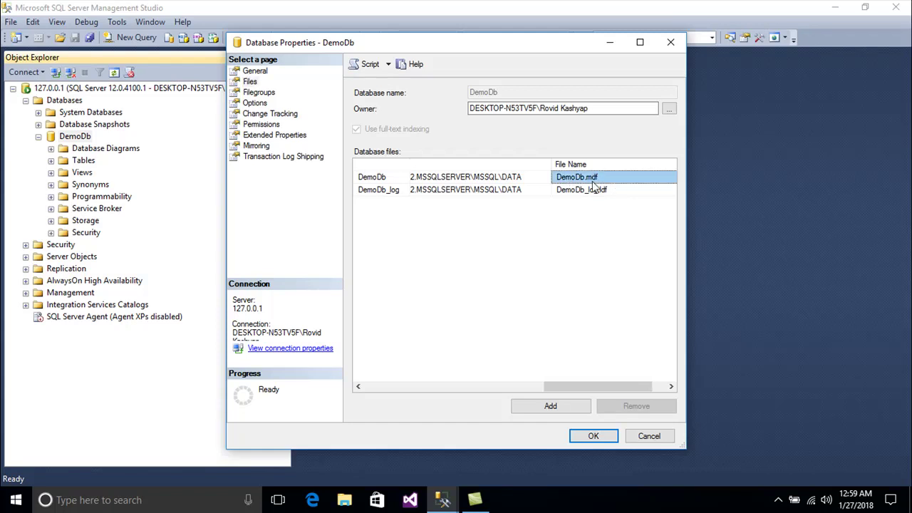
pyautogui.click(563, 193)
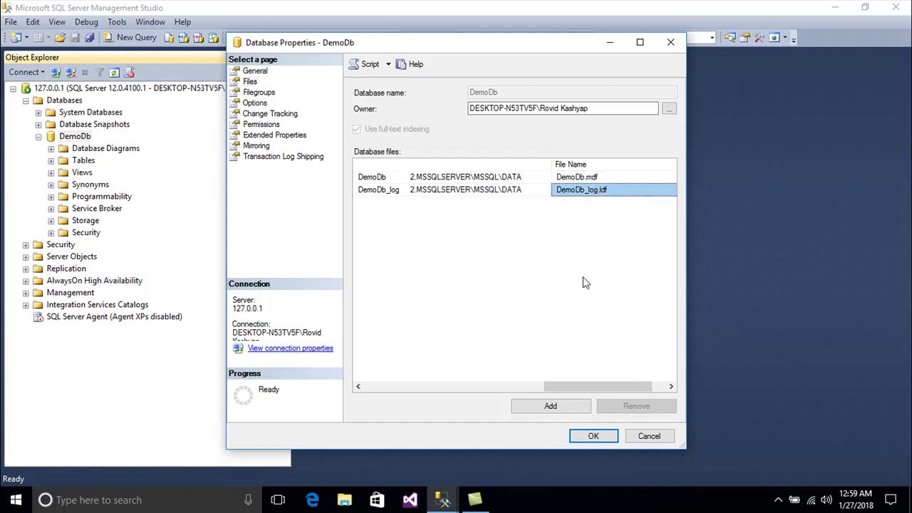
pyautogui.moveTo(579, 384); pyautogui.dragTo(510, 390)
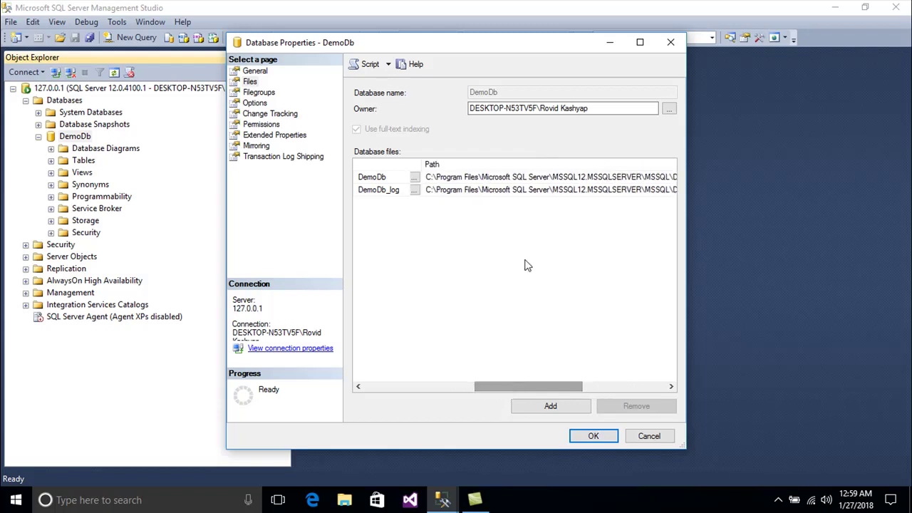
pyautogui.click(567, 178)
pyautogui.moveTo(575, 385); pyautogui.dragTo(506, 391)
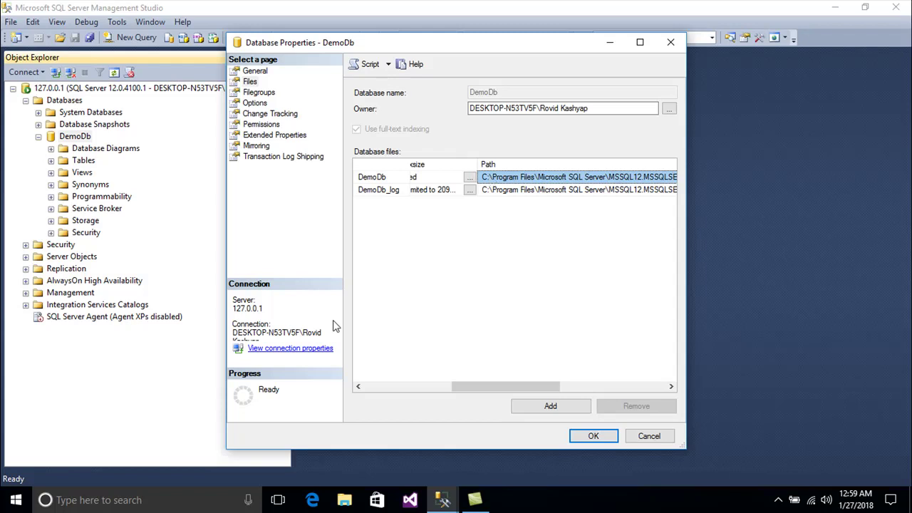
# Open the folder C:\Program Files\Microsoft SQL Server\MSSQL12.MSSQLSERVER\MSSQL\DATA in File Explorer and grant permanent access to it
pyautogui.press('super+r')
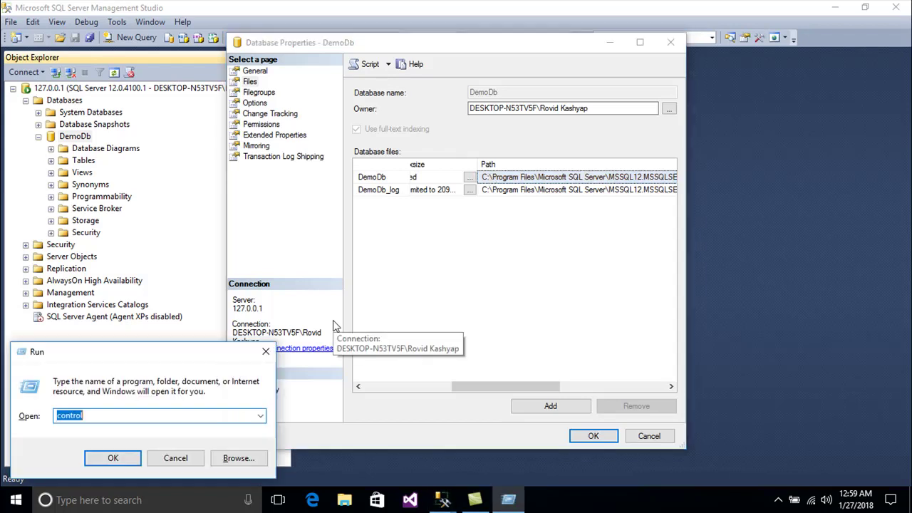
pyautogui.write('C:\\Program Files\\Microsoft SQL Server\\MSSQL12.MSSQLSERVER\\MSSQL\\DATA')
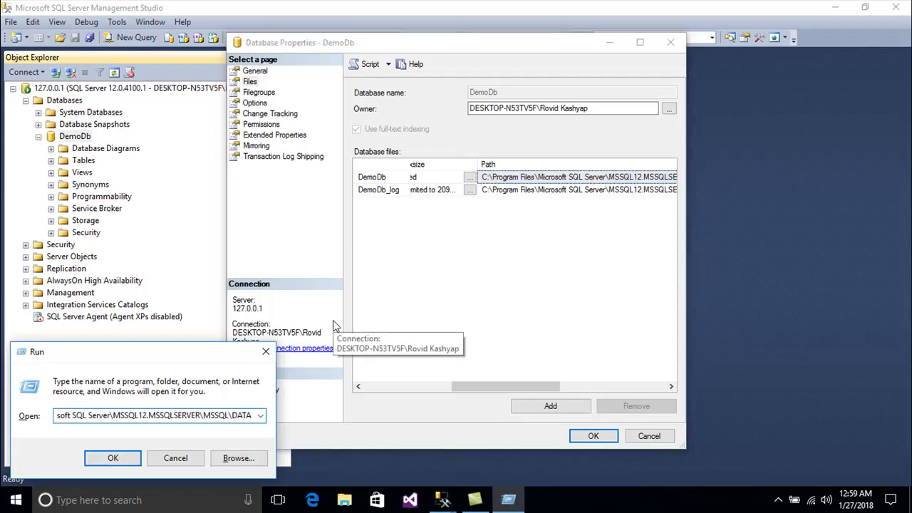
pyautogui.press('Return')
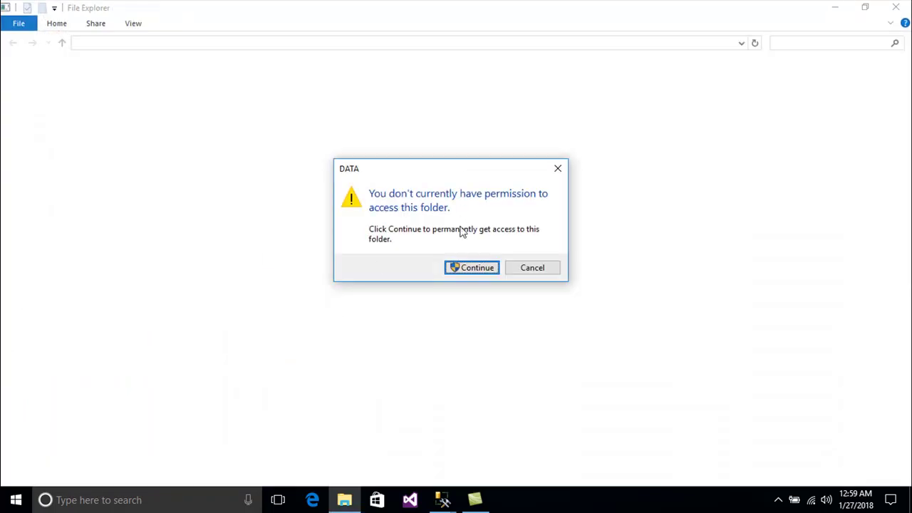
pyautogui.click(466, 268)
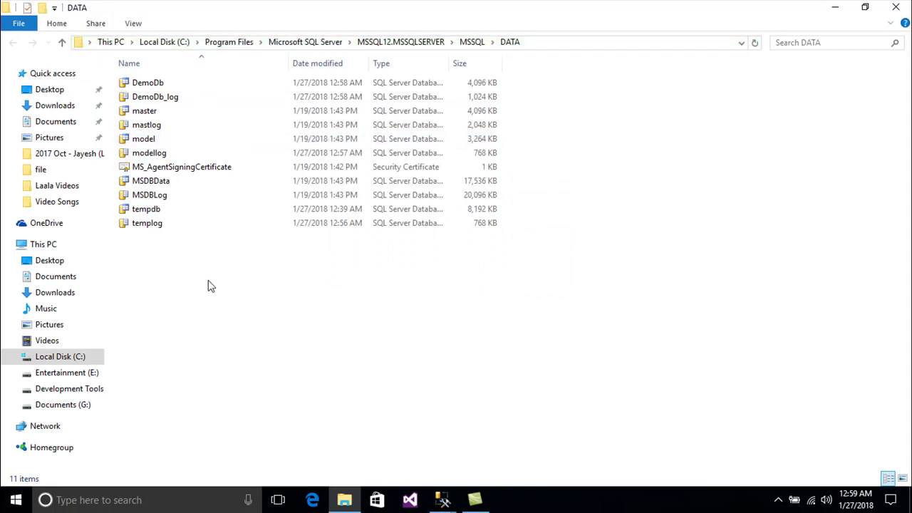
# Widen the file type column and examine the master and model databases' data and log files in the DATA folder
pyautogui.click(153, 111)
pyautogui.click(157, 126)
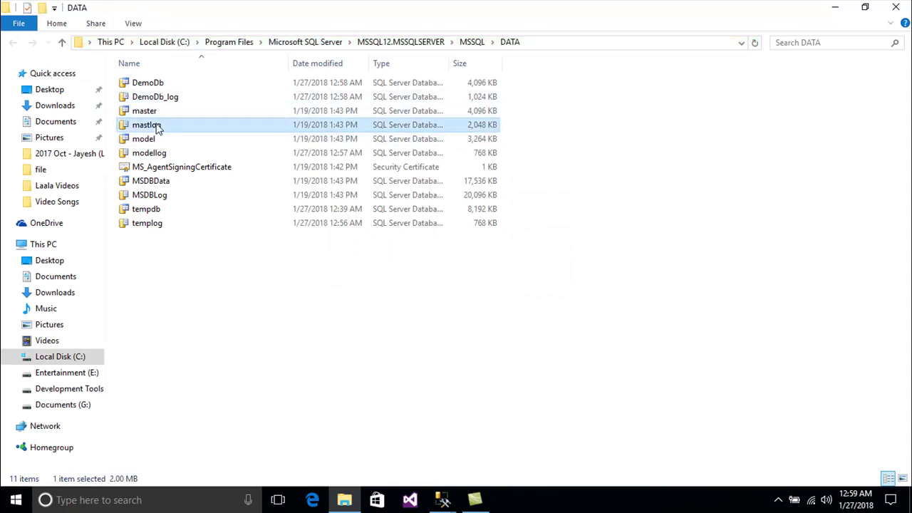
pyautogui.moveTo(449, 63); pyautogui.dragTo(586, 67)
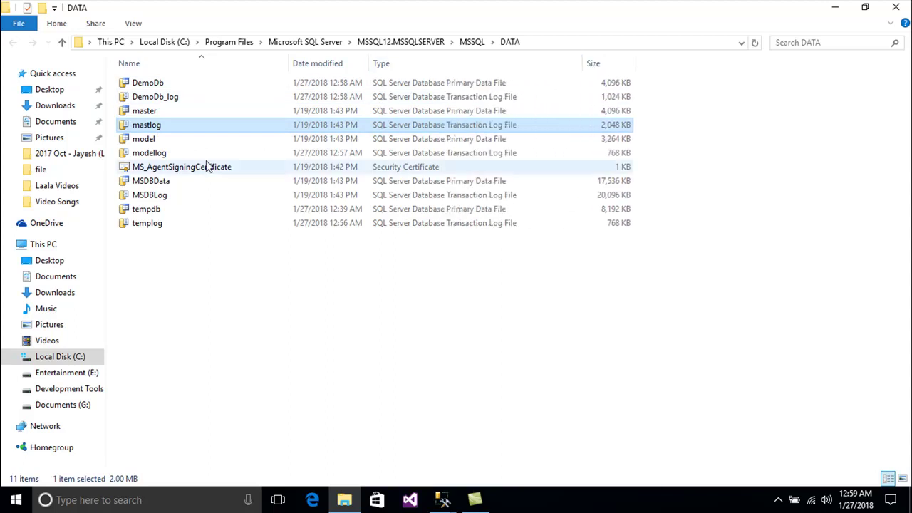
pyautogui.click(156, 140)
pyautogui.click(161, 153)
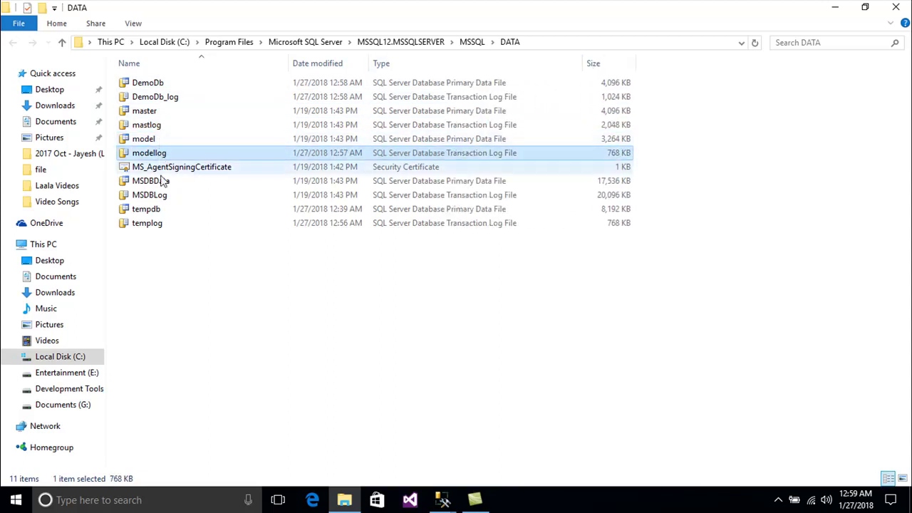
# Switch to SQL Server Management Studio and look through the System Databases folder, leaving it collapsed
pyautogui.click(442, 501)
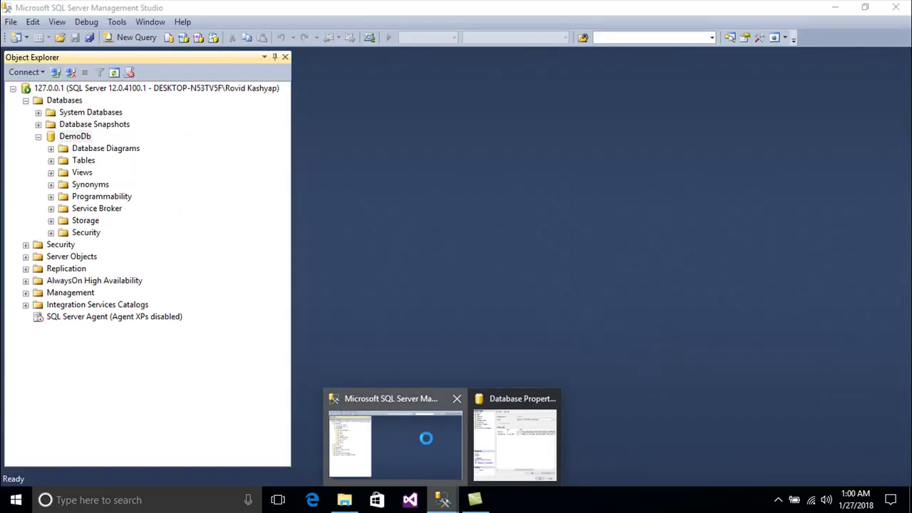
pyautogui.click(426, 438)
pyautogui.doubleClick(50, 113)
pyautogui.click(70, 126)
pyautogui.press('Down')
pyautogui.press('Down')
pyautogui.press('Down')
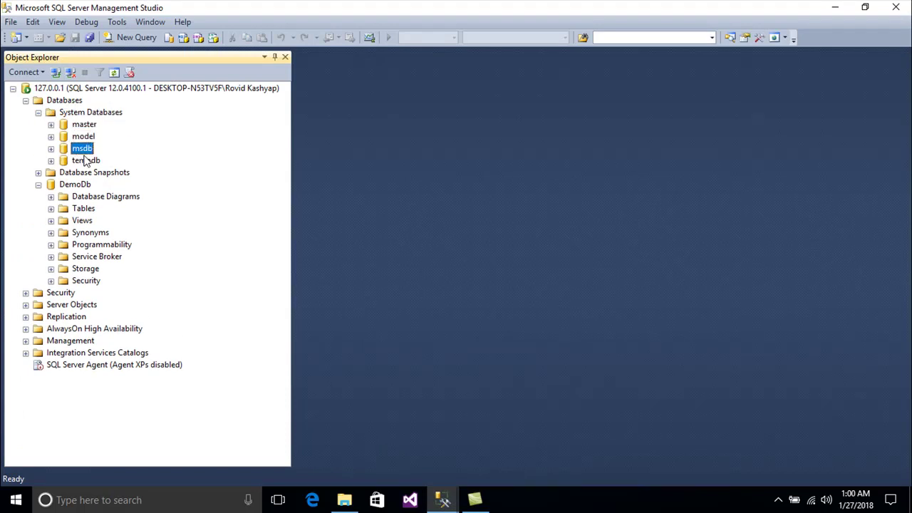
pyautogui.click(38, 112)
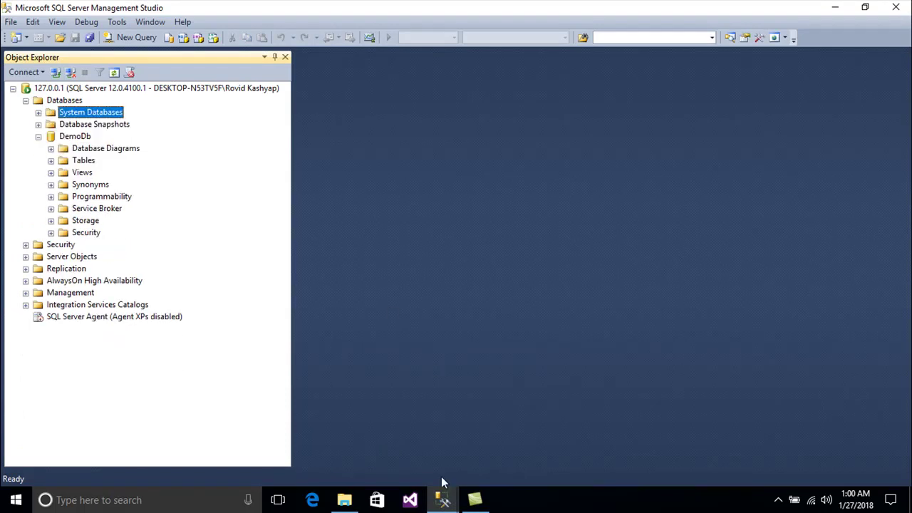
# Return to the DATA folder in File Explorer and examine the DemoDb and DemoDb_log files
pyautogui.click(443, 499)
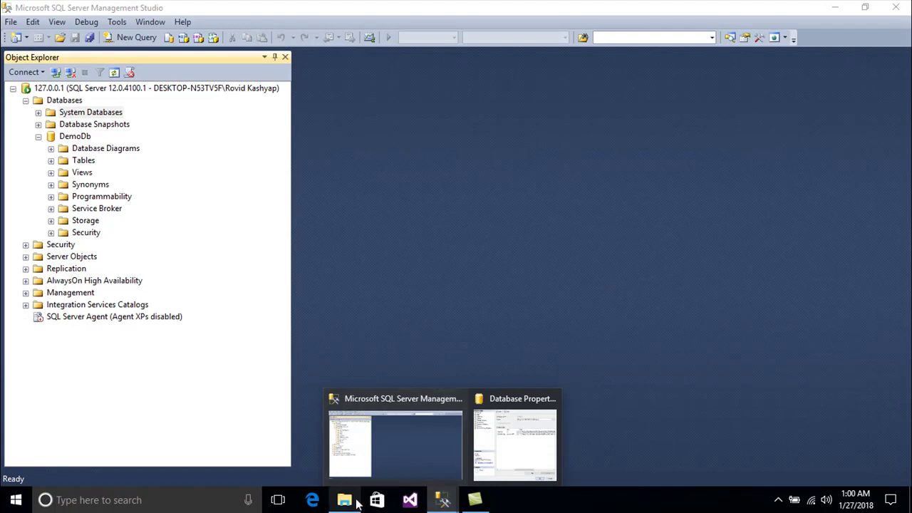
pyautogui.click(345, 499)
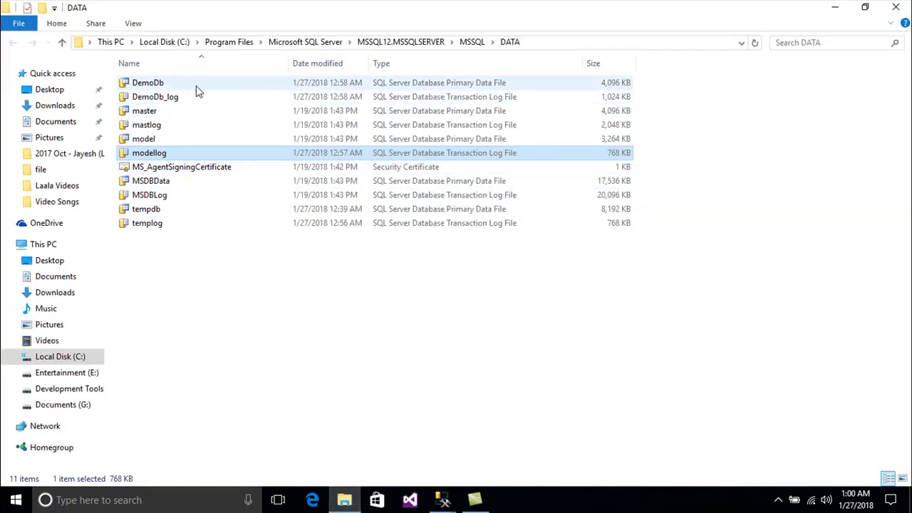
pyautogui.click(510, 84)
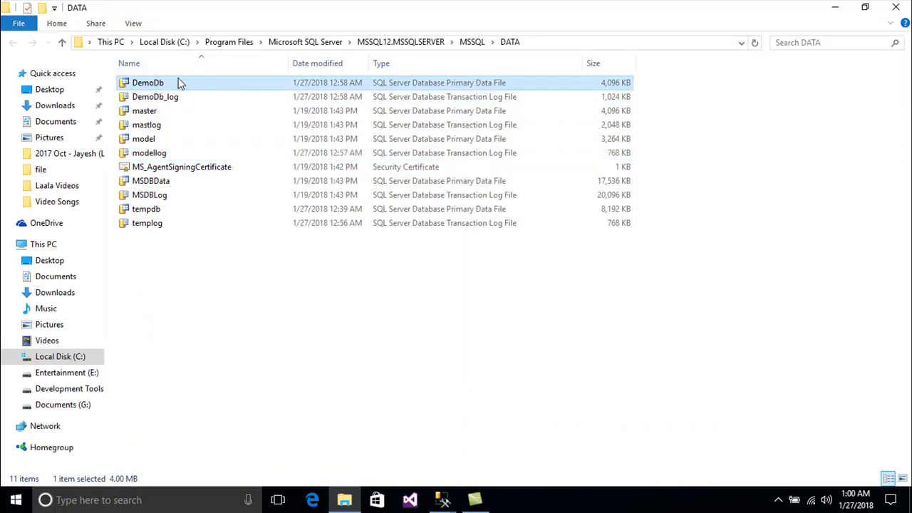
pyautogui.press('F2')
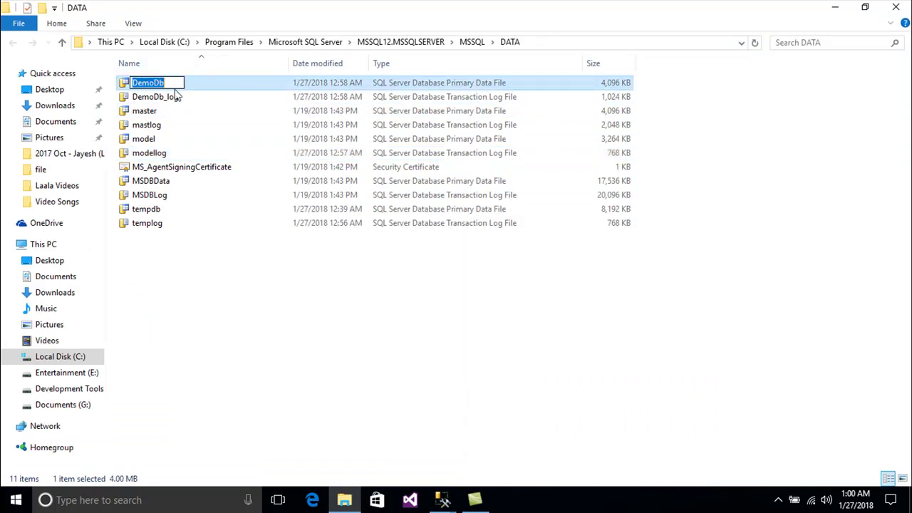
pyautogui.click(174, 96)
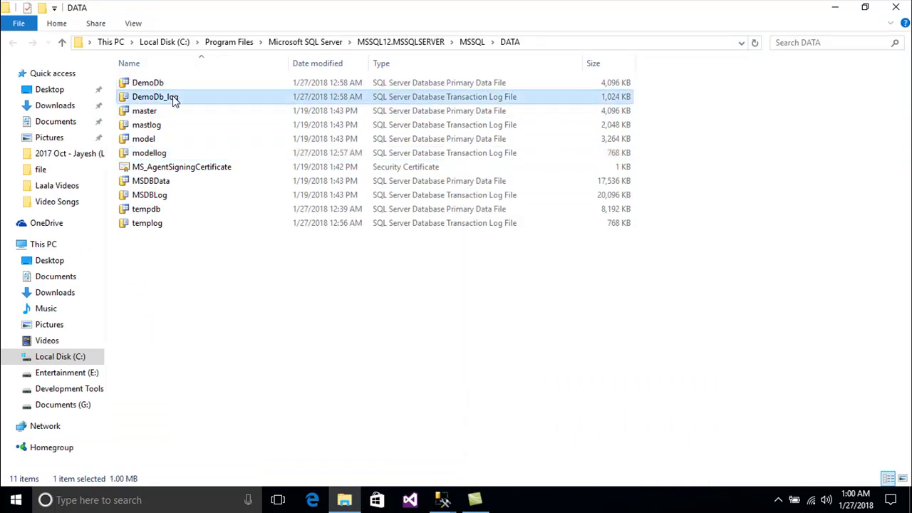
pyautogui.click(207, 84)
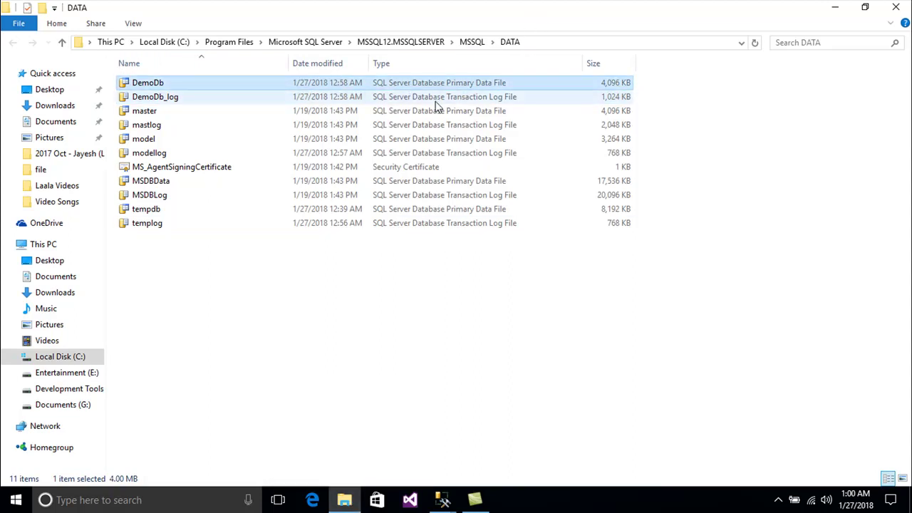
# Switch back to SQL Server Management Studio and dismiss the DemoDb properties without saving changes
pyautogui.click(345, 508)
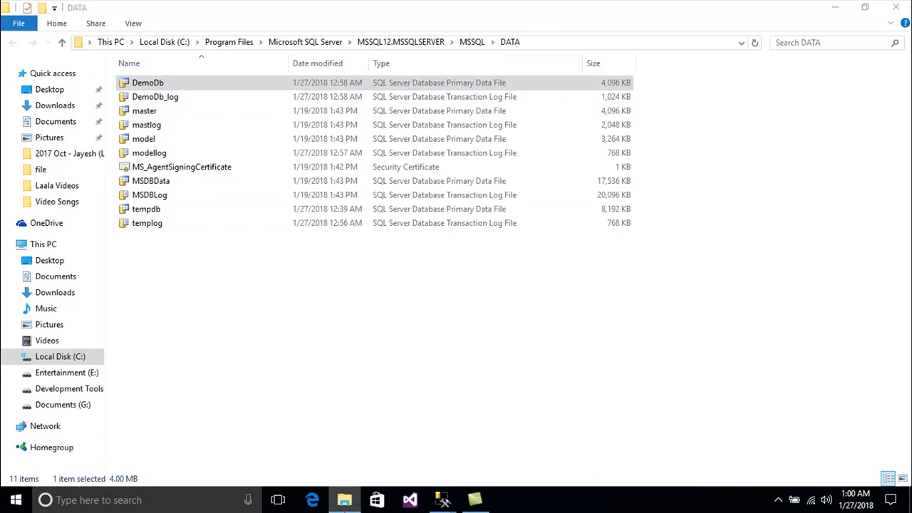
pyautogui.moveTo(442, 500)
pyautogui.click(511, 427)
pyautogui.click(649, 437)
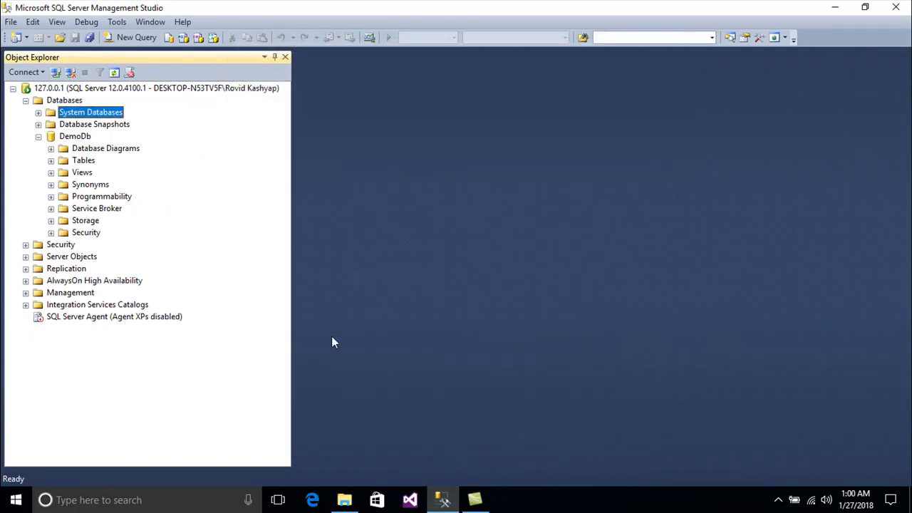
# Collapse the DemoDb database and its parent Databases folder in the server tree
pyautogui.click(65, 140)
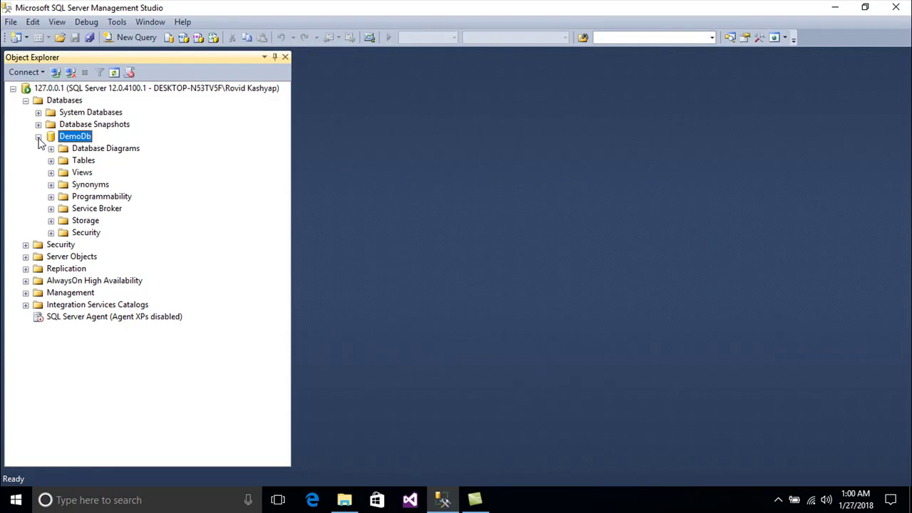
pyautogui.click(39, 138)
pyautogui.click(39, 138)
pyautogui.click(39, 137)
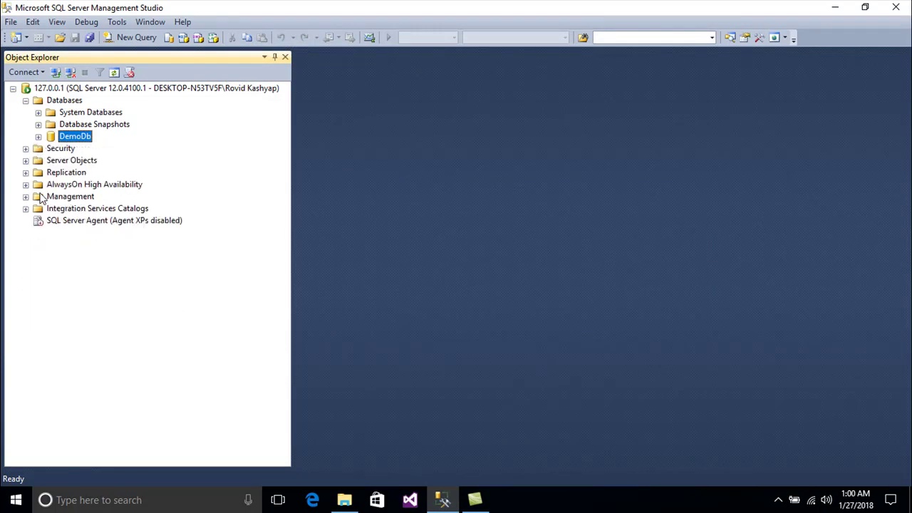
pyautogui.click(25, 101)
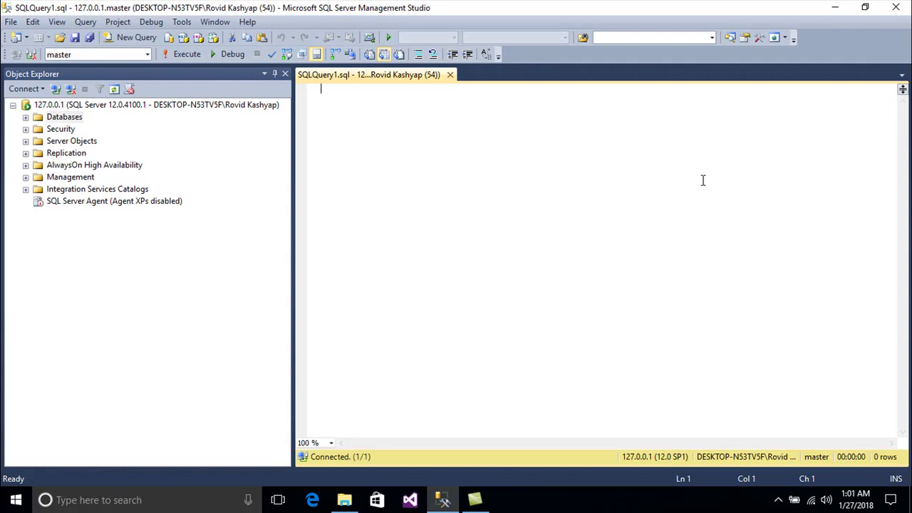
# Expand the Databases folder, write USE DemoDb in the query editor and execute it
pyautogui.click(26, 117)
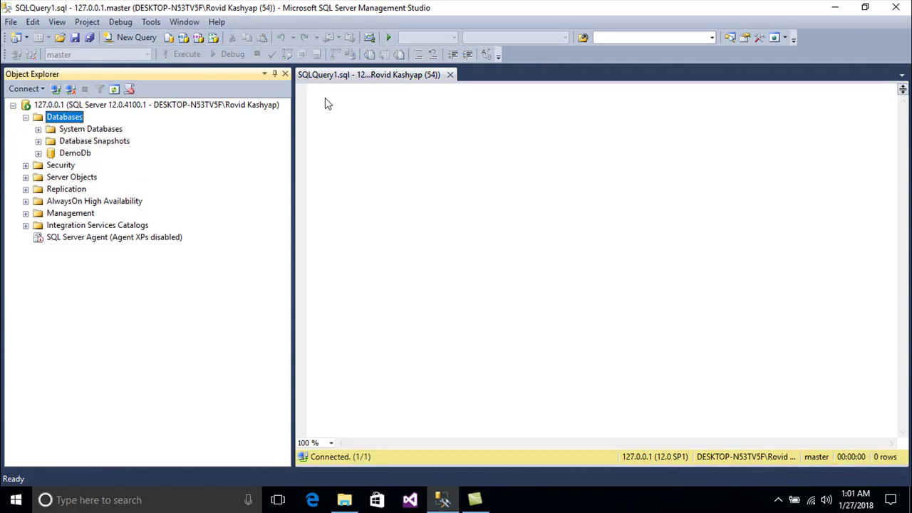
pyautogui.click(380, 120)
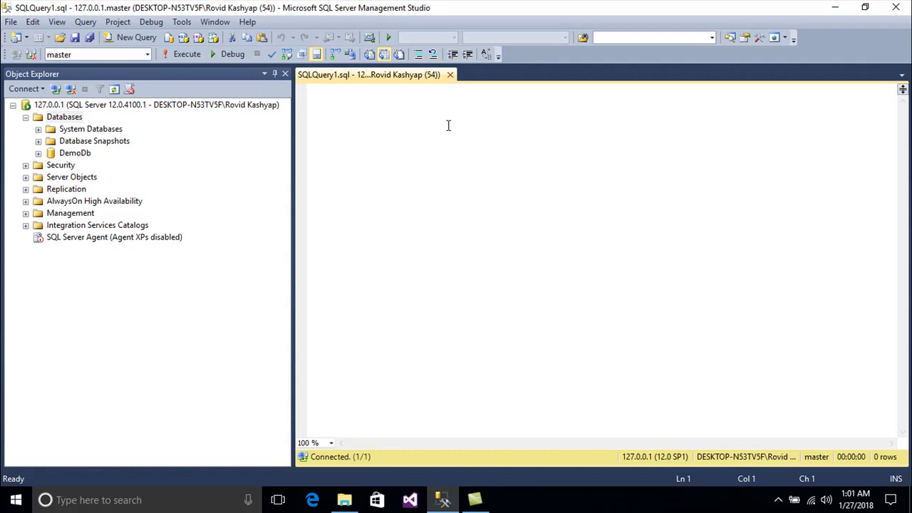
pyautogui.write('SE DemoDb')
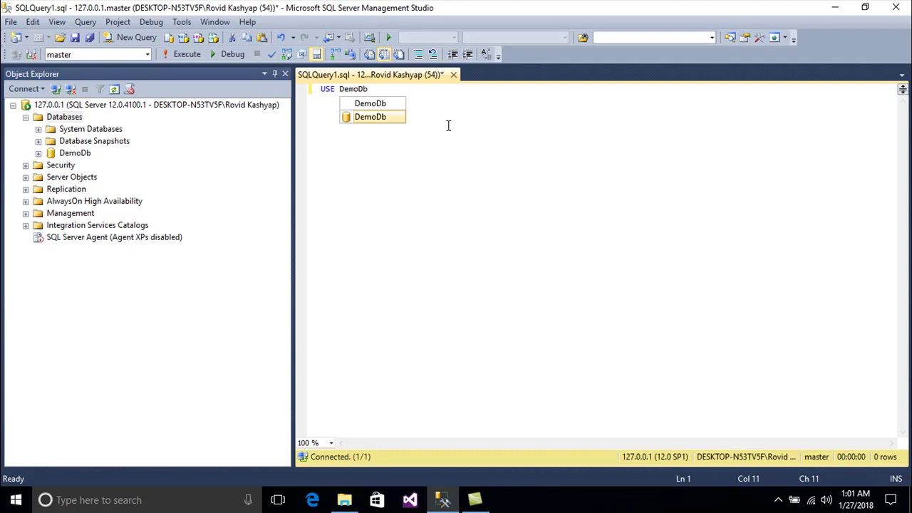
pyautogui.press('Escape')
pyautogui.click(188, 55)
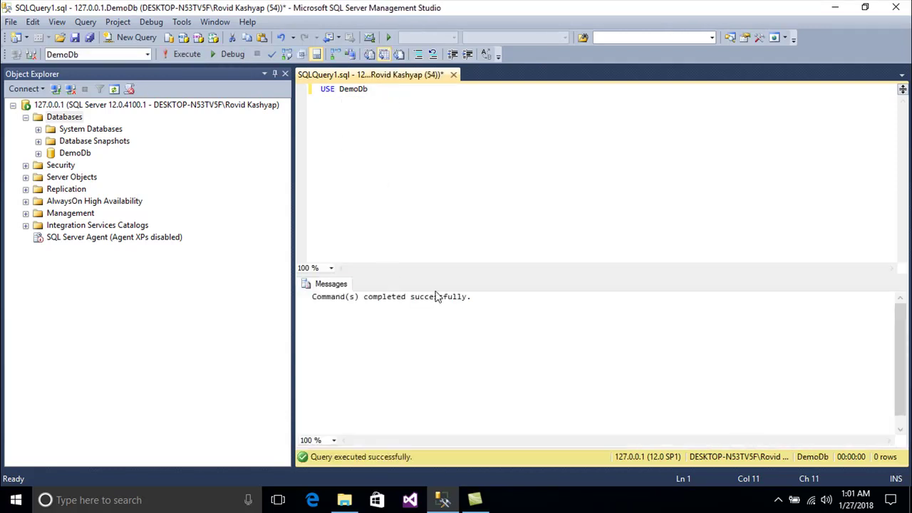
pyautogui.moveTo(458, 296); pyautogui.dragTo(326, 296)
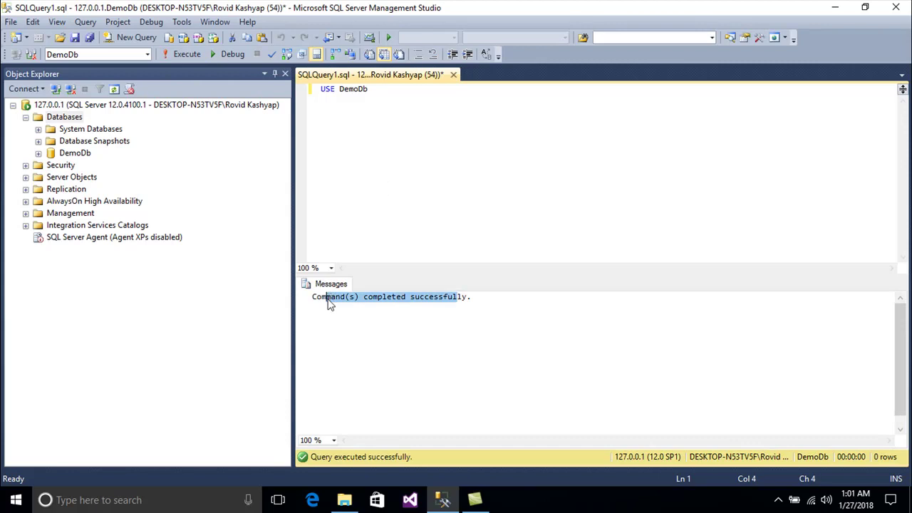
# Replace the USE statement in the query editor with SELECT * FROM, leaving out the table name
pyautogui.click(381, 103)
pyautogui.moveTo(382, 104); pyautogui.dragTo(320, 100)
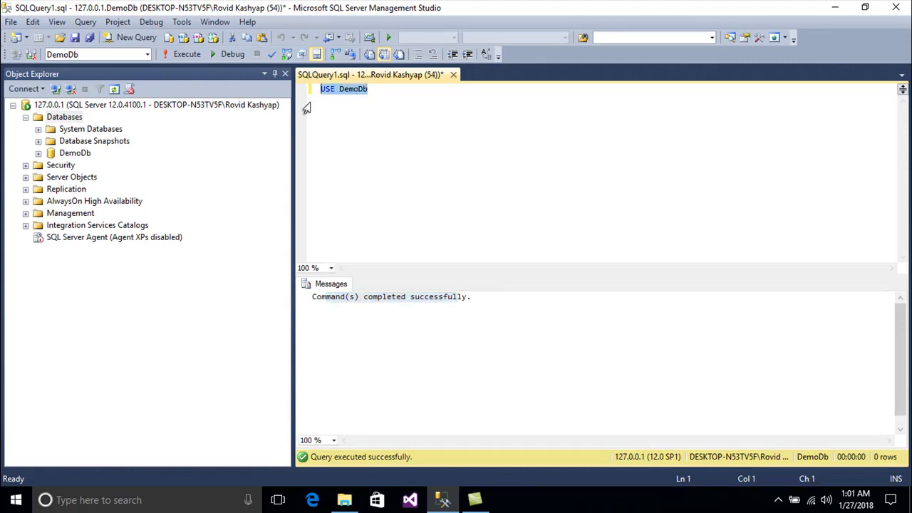
pyautogui.write('SLECT')
pyautogui.write('LECT * FROM')
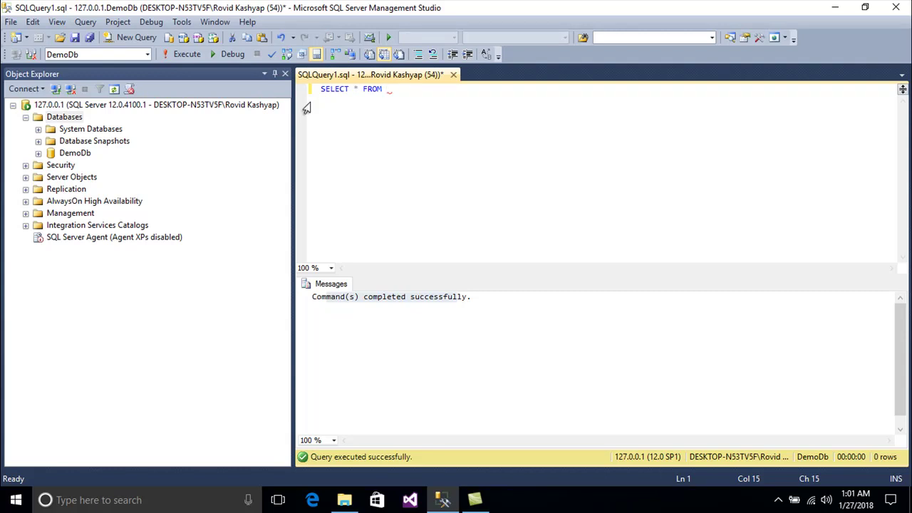
# Start a new regular table in DemoDb with DemoId as its first column, using the int data type
pyautogui.click(38, 153)
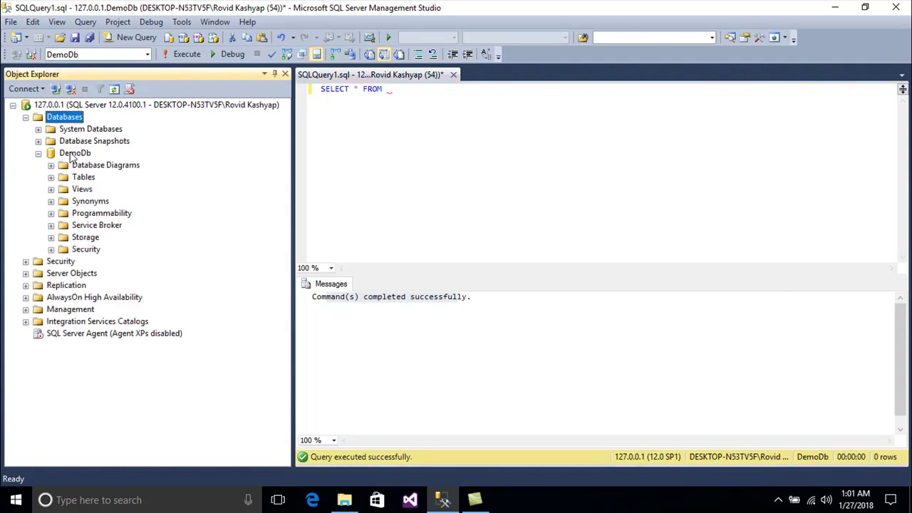
pyautogui.doubleClick(80, 178)
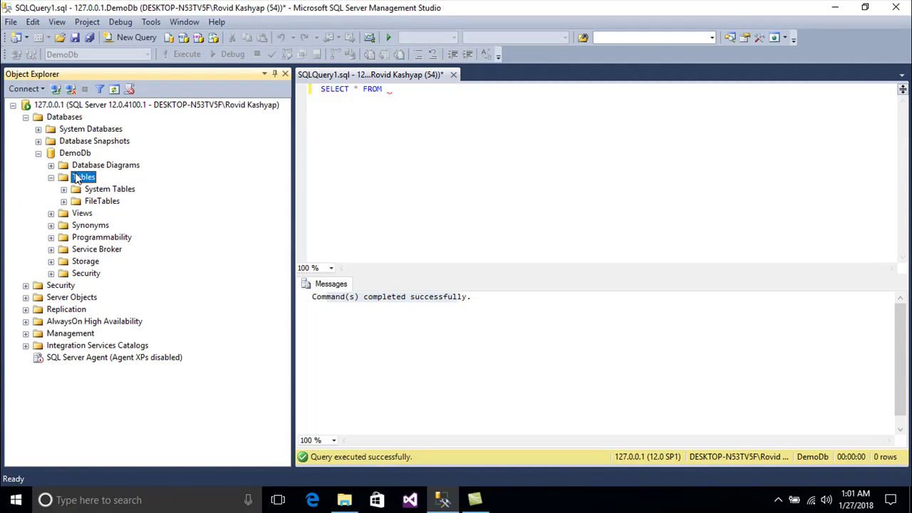
pyautogui.rightClick(79, 178)
pyautogui.moveTo(175, 187)
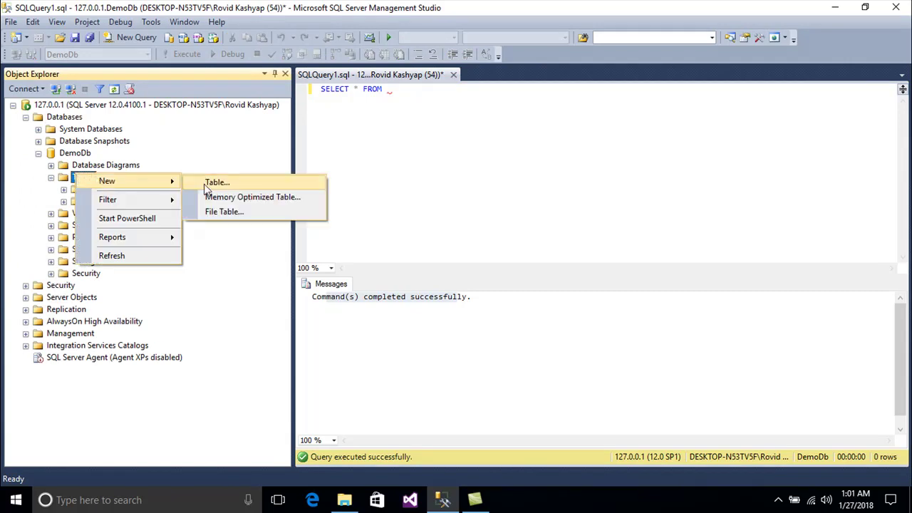
pyautogui.click(208, 184)
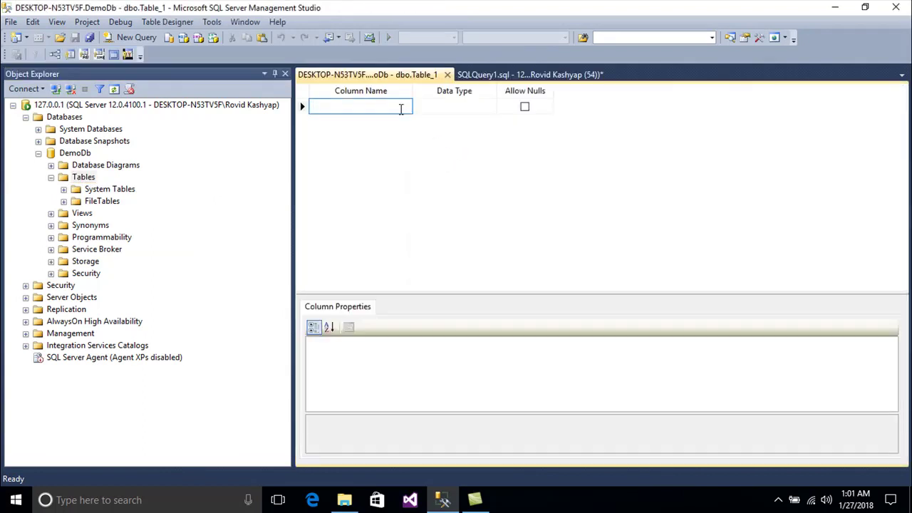
pyautogui.write('DemoId')
pyautogui.press('Tab')
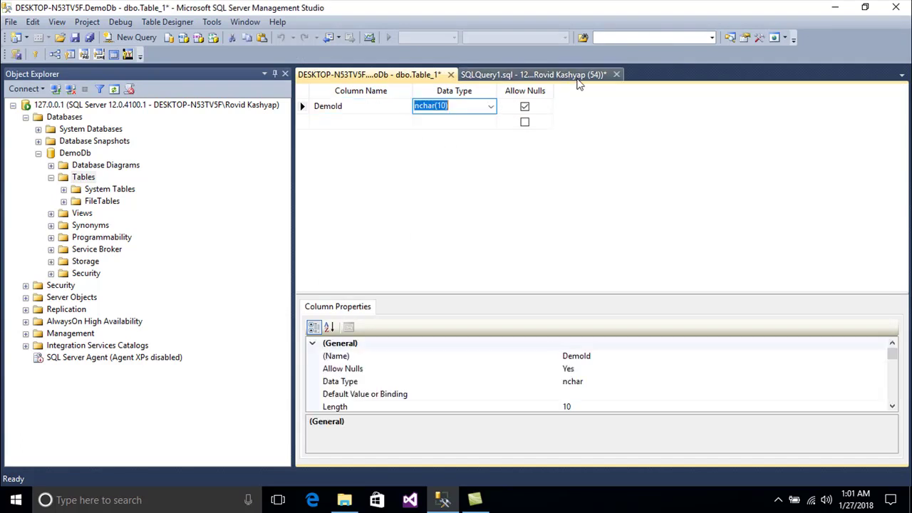
pyautogui.write('int')
pyautogui.press('Tab')
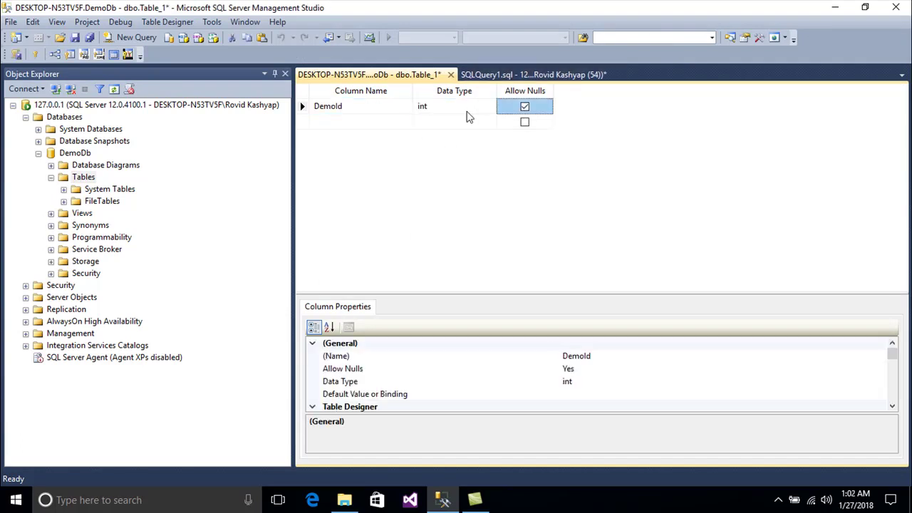
# Add two more columns, DemoName and DemoDesc, keeping the default nchar(10) data type for both
pyautogui.click(371, 122)
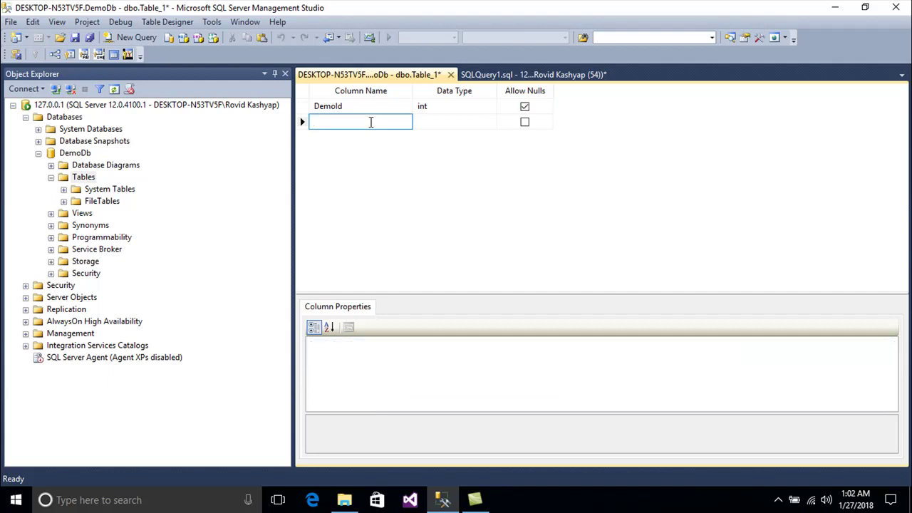
pyautogui.write('DemoName')
pyautogui.press('Tab')
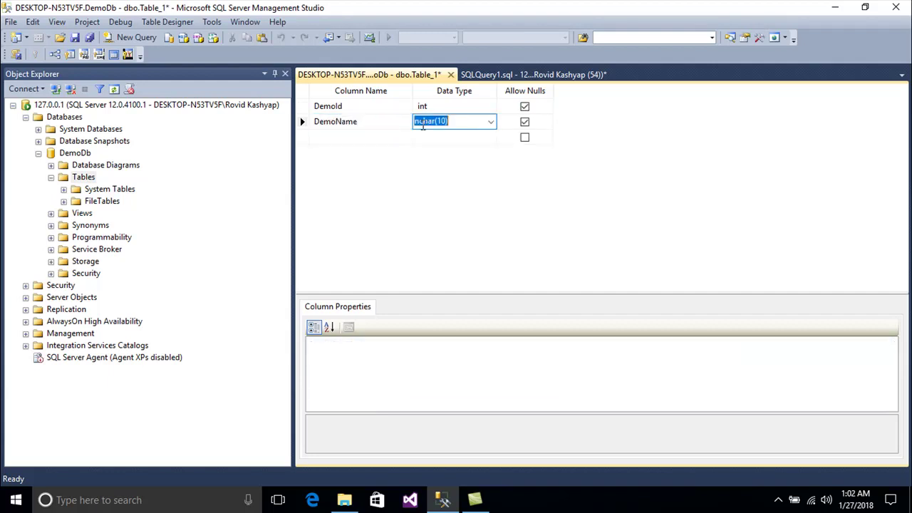
pyautogui.click(372, 141)
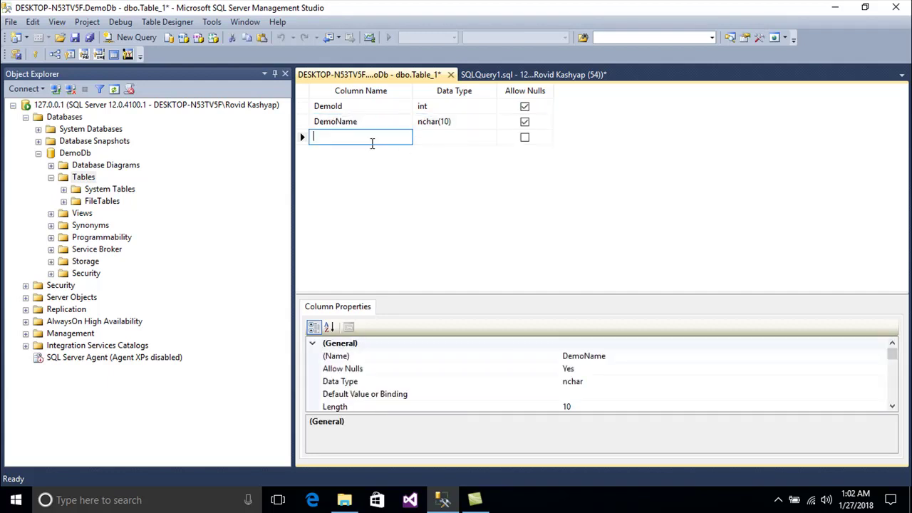
pyautogui.write('DemoDe')
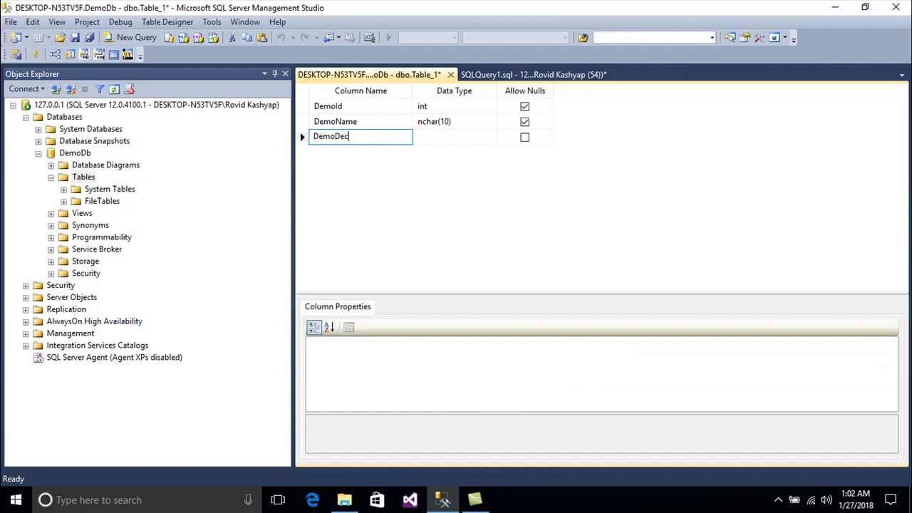
pyautogui.write('sc')
pyautogui.press('Tab')
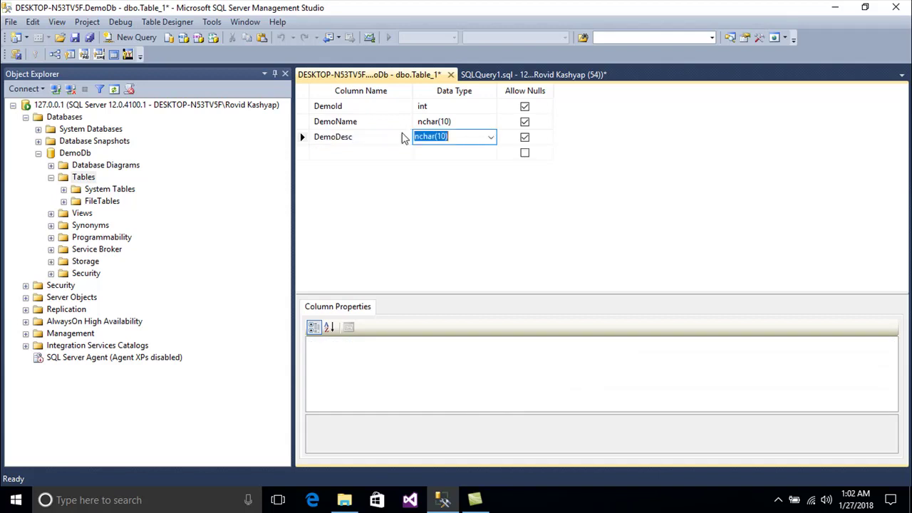
pyautogui.click(399, 255)
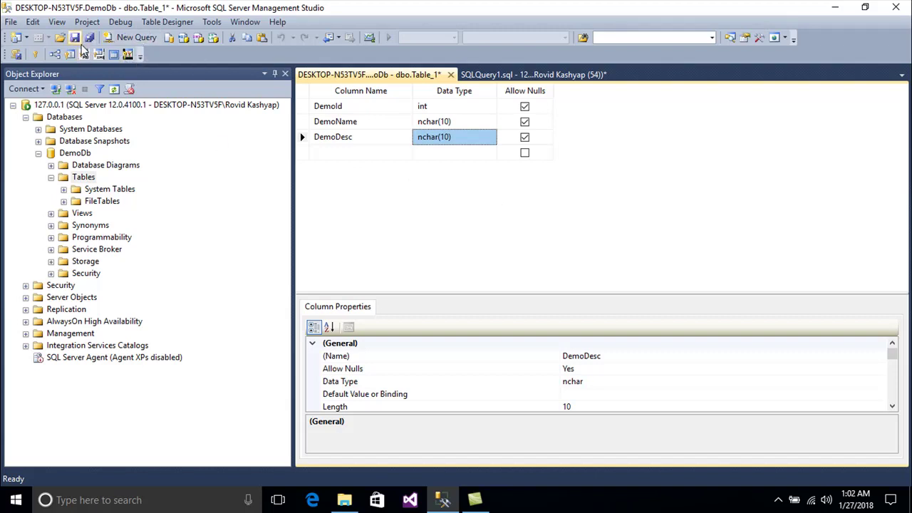
# Save the new table as DemoTable and close its design
pyautogui.hotkey('ctrl', 's')
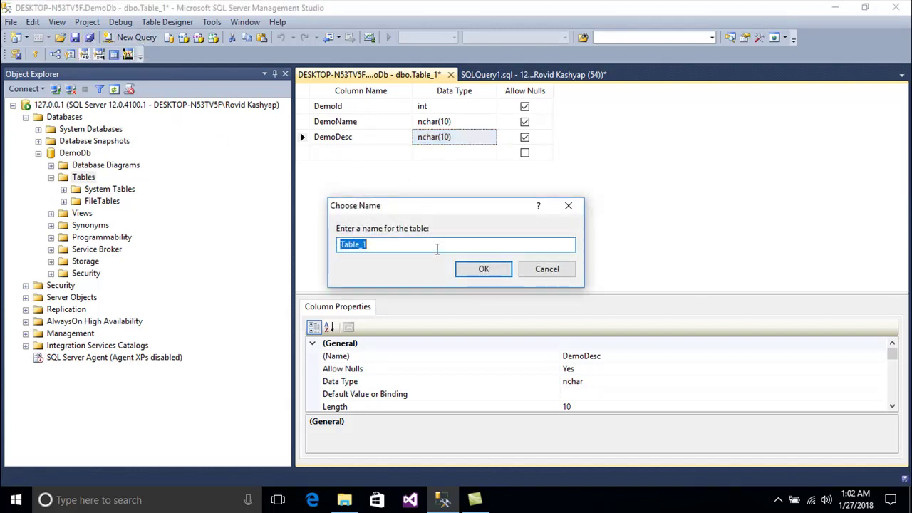
pyautogui.write('DemoTable')
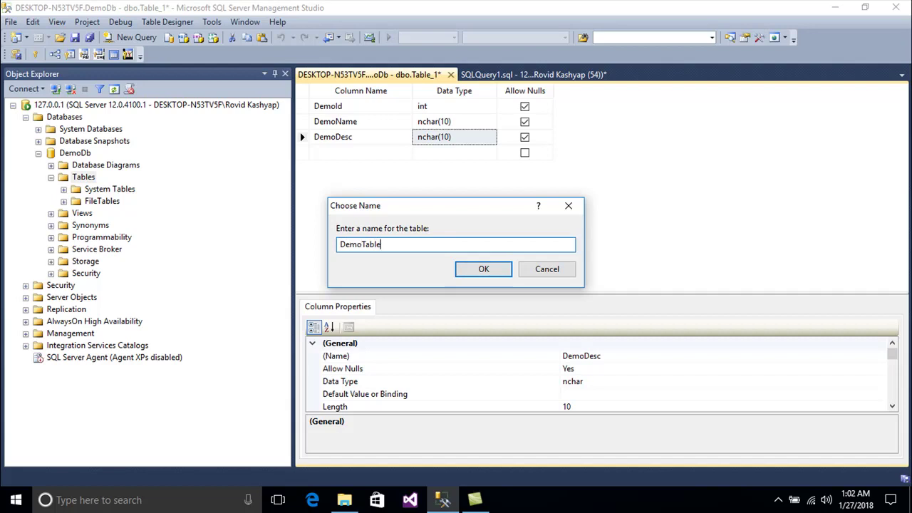
pyautogui.click(486, 268)
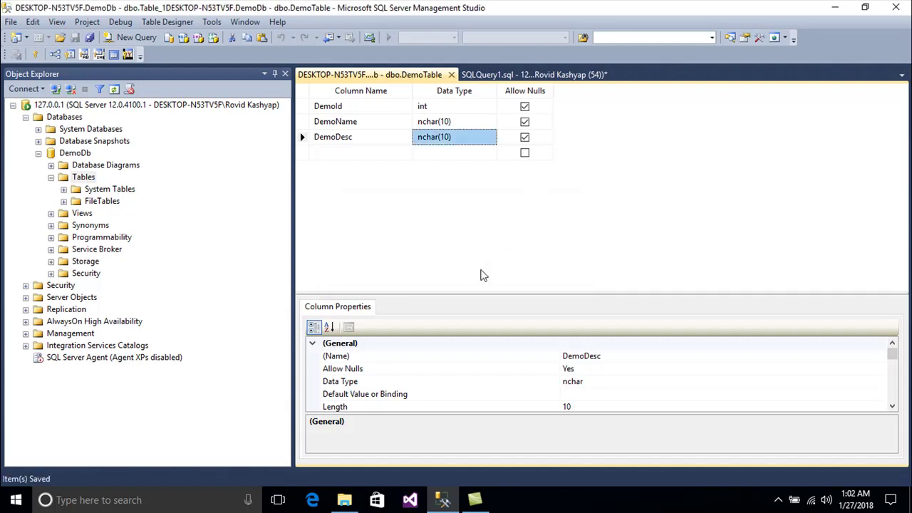
pyautogui.click(451, 74)
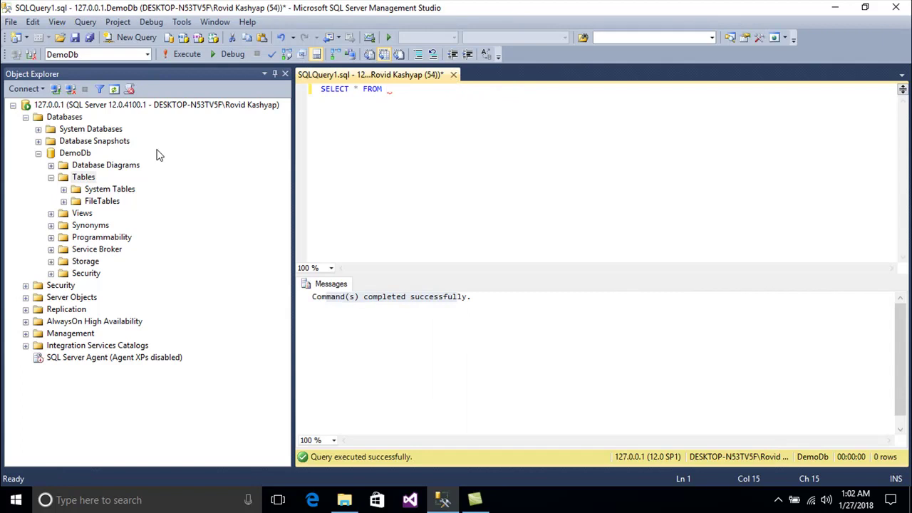
# Refresh the DemoDb database in the server tree and expand its Tables folder to reveal dbo.DemoTable
pyautogui.click(66, 155)
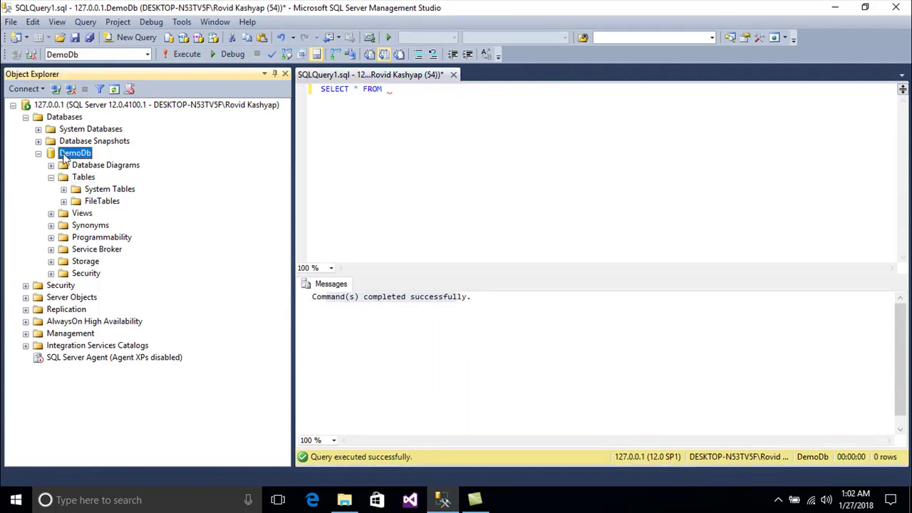
pyautogui.click(116, 88)
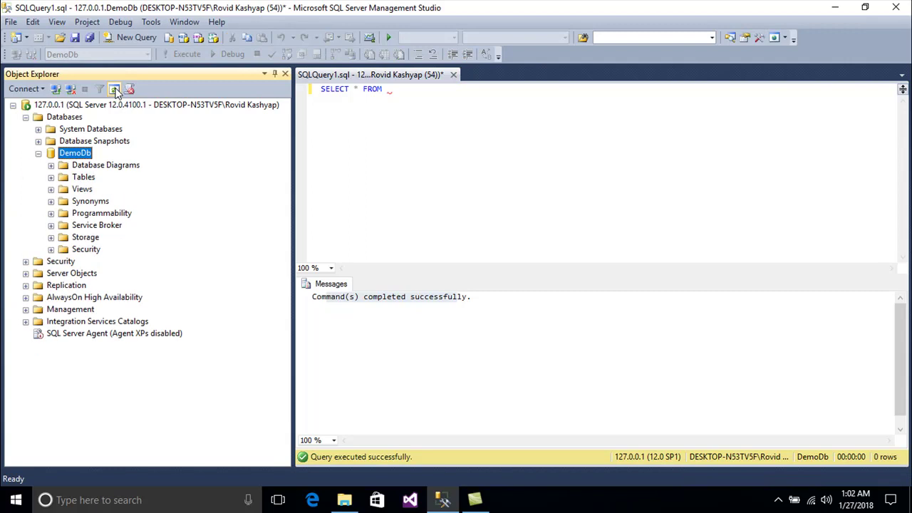
pyautogui.click(68, 180)
pyautogui.doubleClick(68, 181)
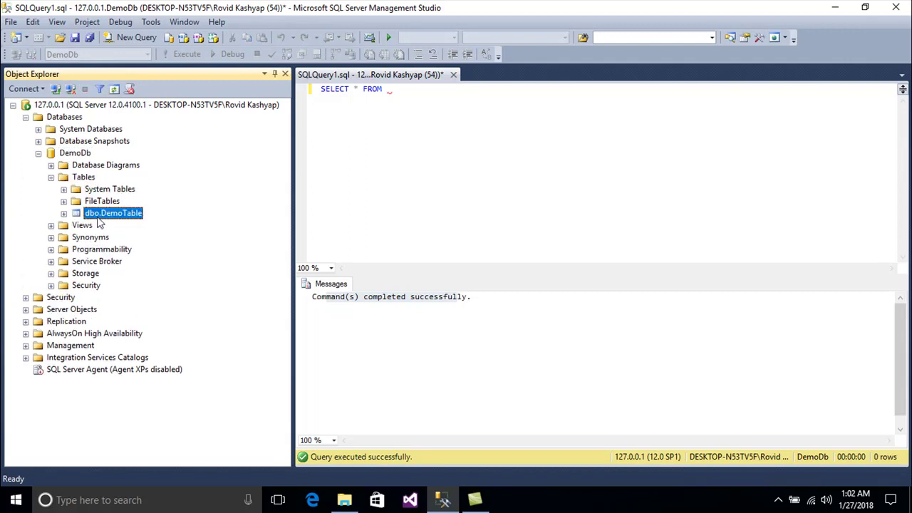
# Replace the unfinished query with SELECT * FROM DemoTable and execute it against DemoDb
pyautogui.click(396, 140)
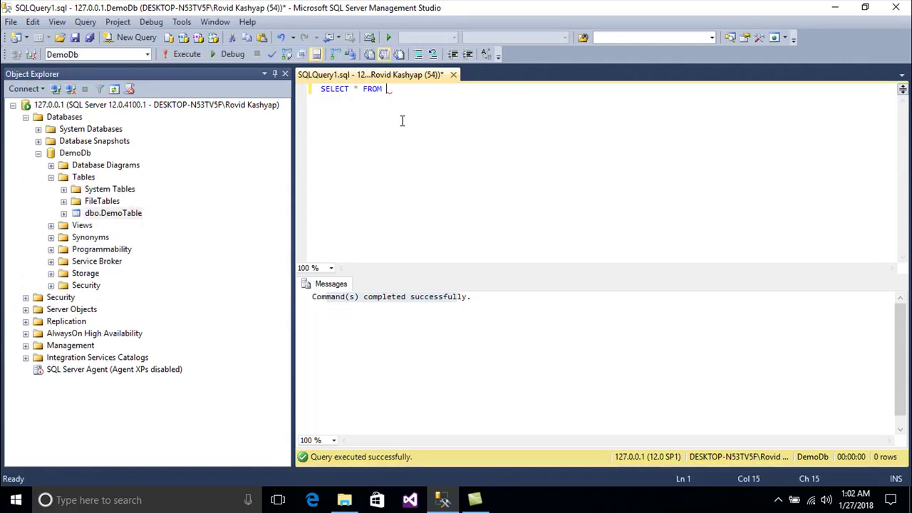
pyautogui.moveTo(416, 121); pyautogui.dragTo(302, 118)
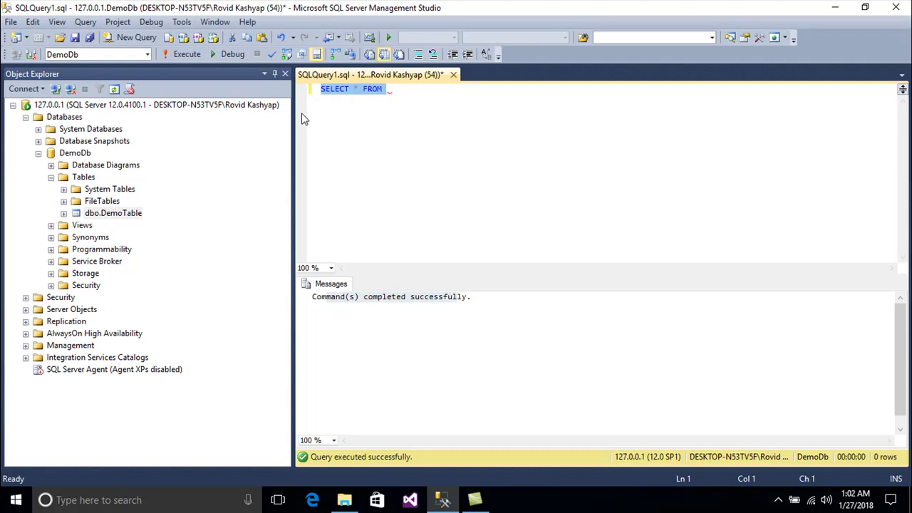
pyautogui.write('SELE')
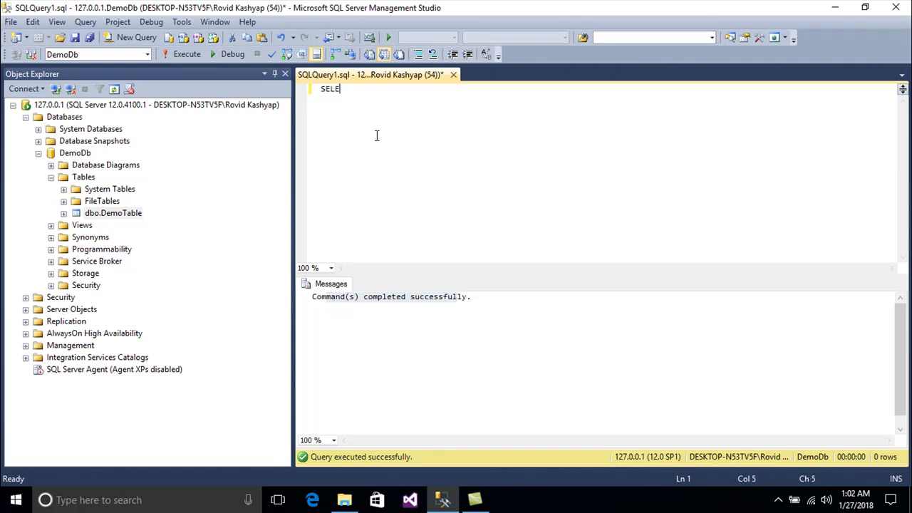
pyautogui.write('CT * FROM DemoTable')
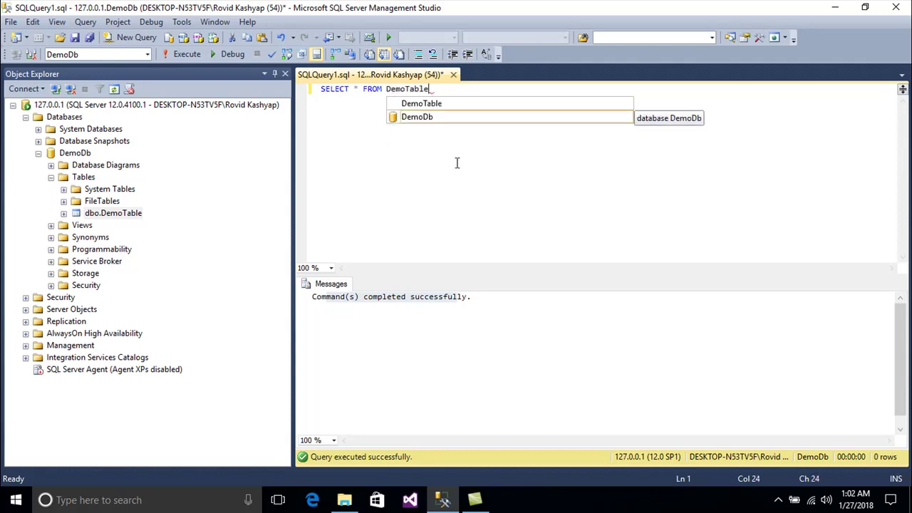
pyautogui.press('Escape')
pyautogui.moveTo(461, 119); pyautogui.dragTo(279, 107)
pyautogui.click(200, 57)
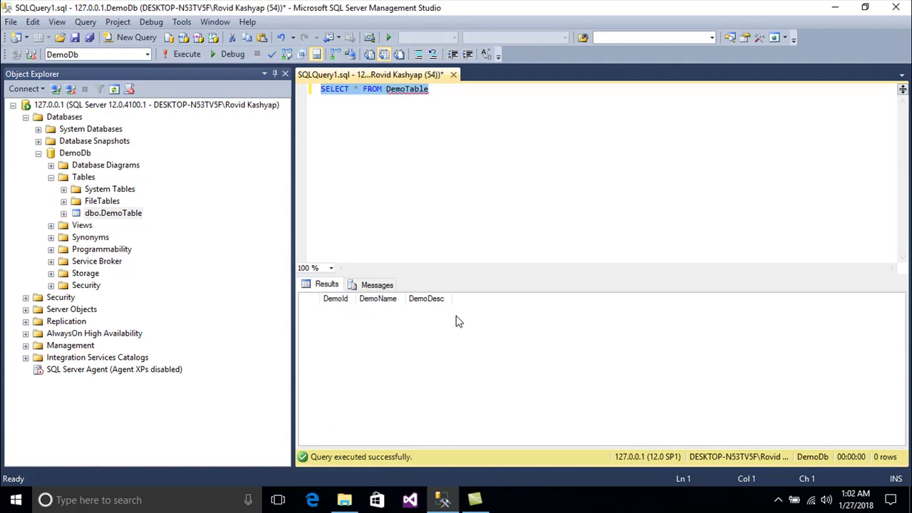
# Switch the query's database context to master and execute SELECT * FROM DemoTable against it
pyautogui.click(394, 163)
pyautogui.click(148, 56)
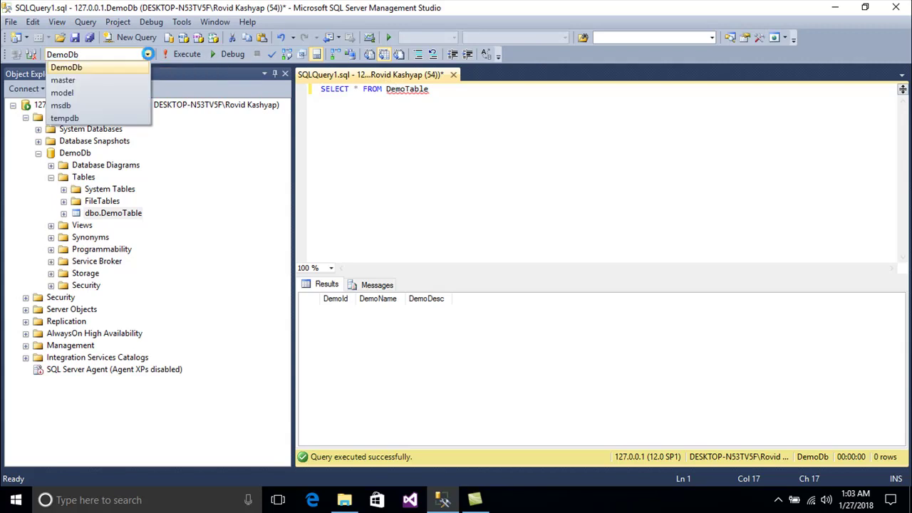
pyautogui.click(98, 82)
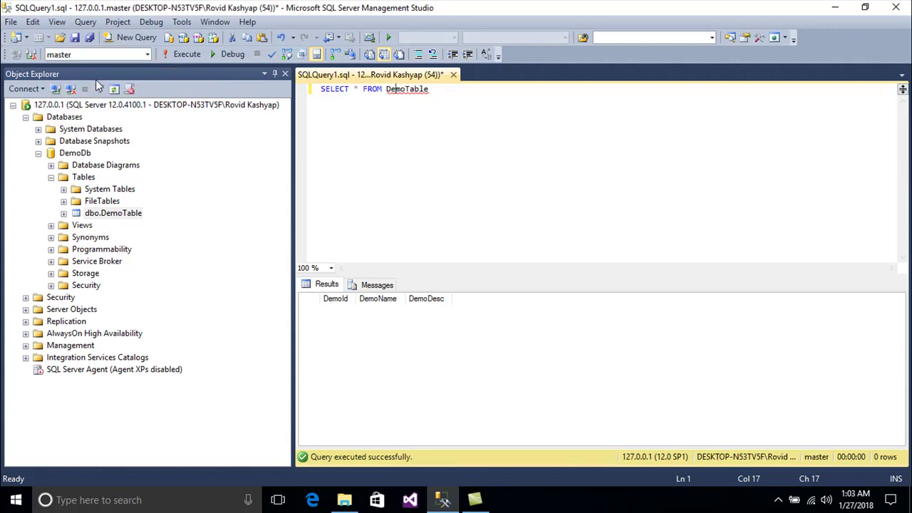
pyautogui.moveTo(442, 107); pyautogui.dragTo(316, 126)
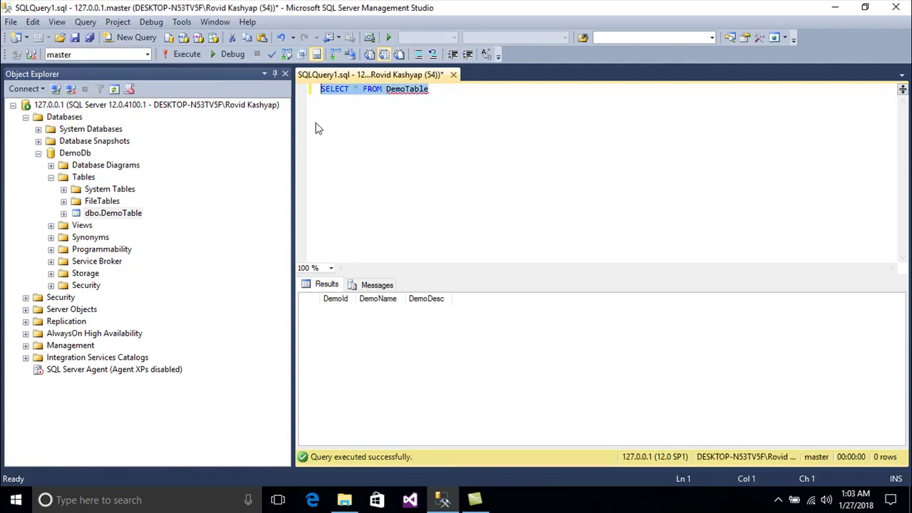
pyautogui.click(359, 112)
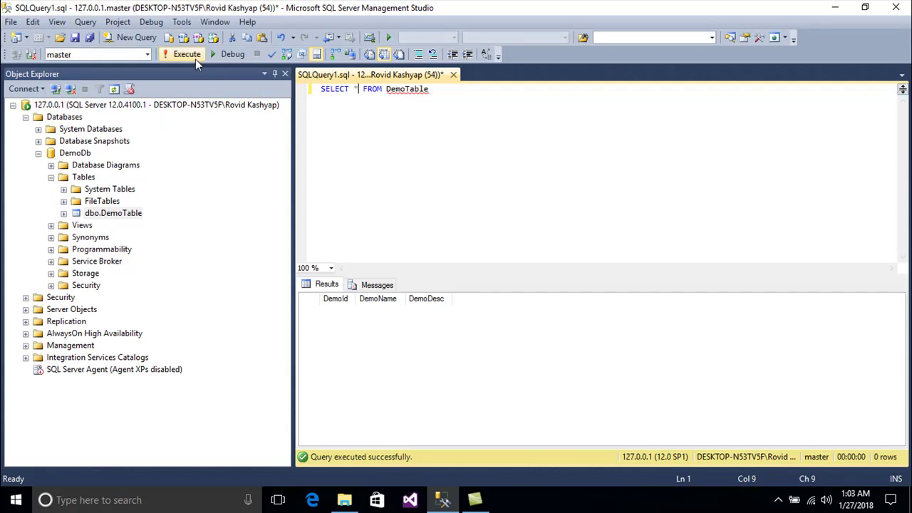
pyautogui.click(195, 59)
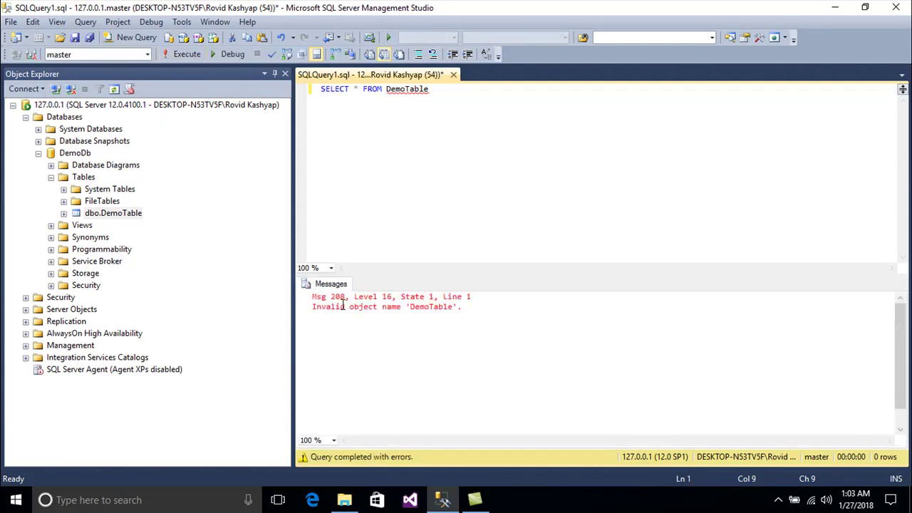
pyautogui.moveTo(336, 307); pyautogui.dragTo(458, 310)
# Replace the query with USE DemoDb and execute it to change the database context
pyautogui.click(456, 118)
pyautogui.moveTo(465, 102); pyautogui.dragTo(305, 118)
pyautogui.press('Delete')
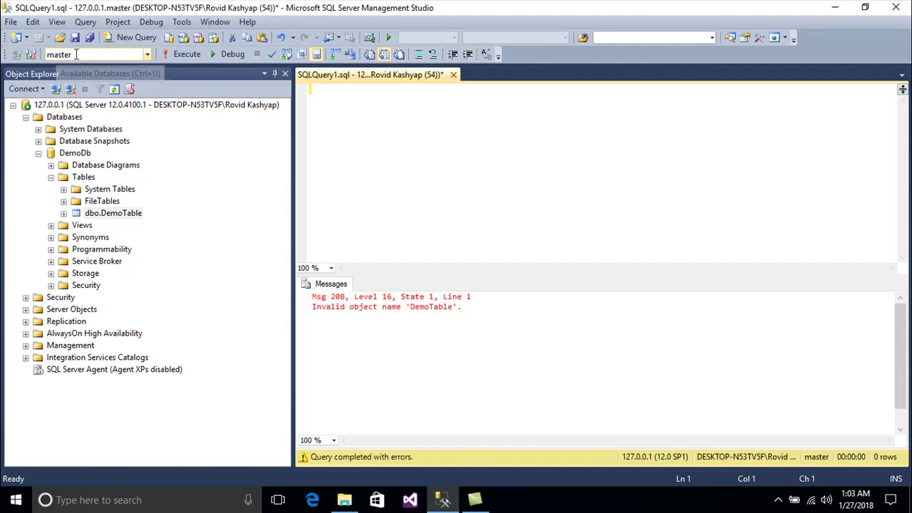
pyautogui.write('USE')
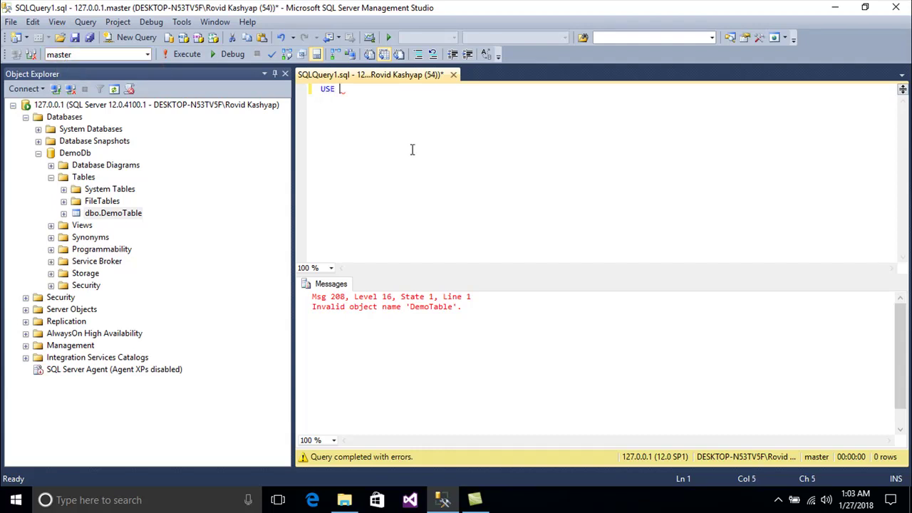
pyautogui.write(' DemoDb')
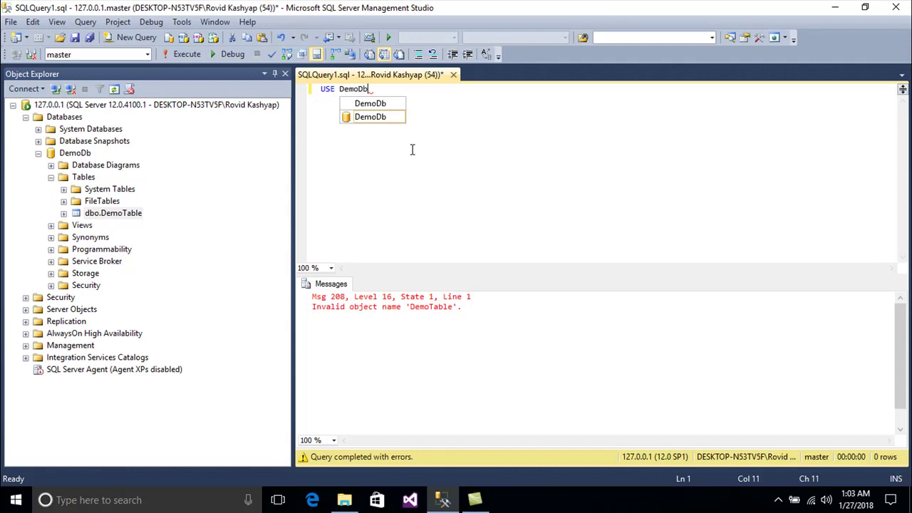
pyautogui.press('Escape')
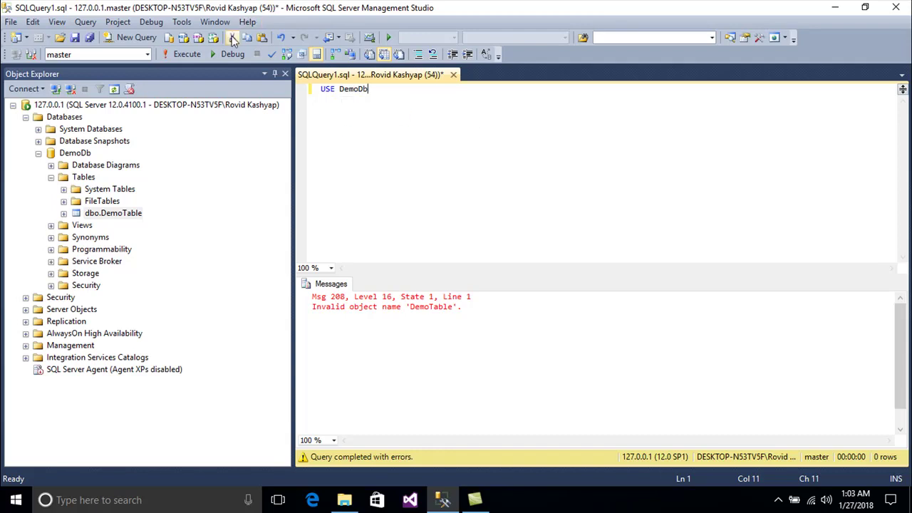
pyautogui.press('F5')
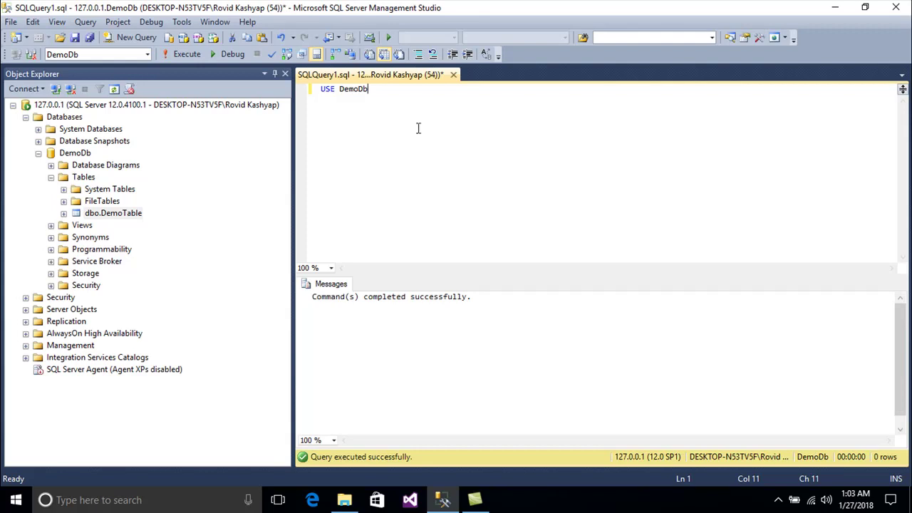
# Replace the USE statement with SELECT * FROM DemoTable and execute the query
pyautogui.hotkey('shift', 'Home')
pyautogui.write('SELE')
pyautogui.write('T')
pyautogui.press('BackSpace')
pyautogui.press('BackSpace')
pyautogui.write('CT * FROM ')
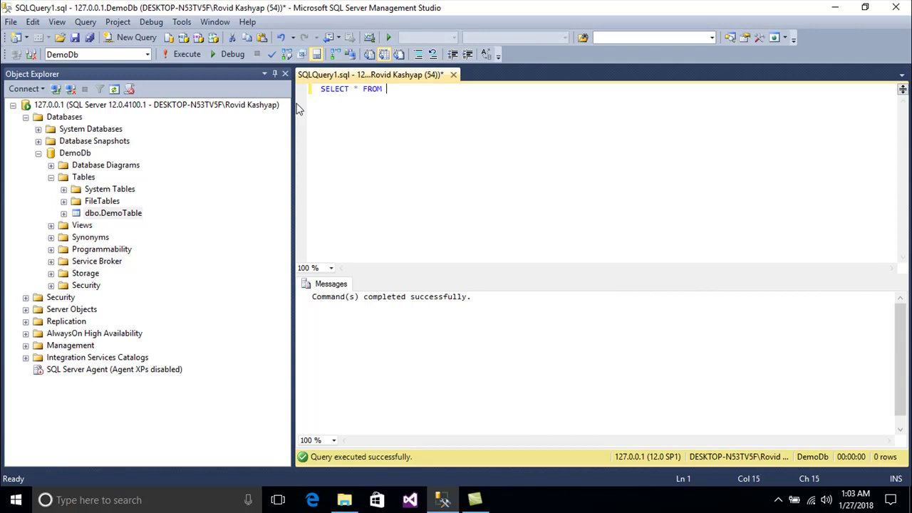
pyautogui.write('DemoTable')
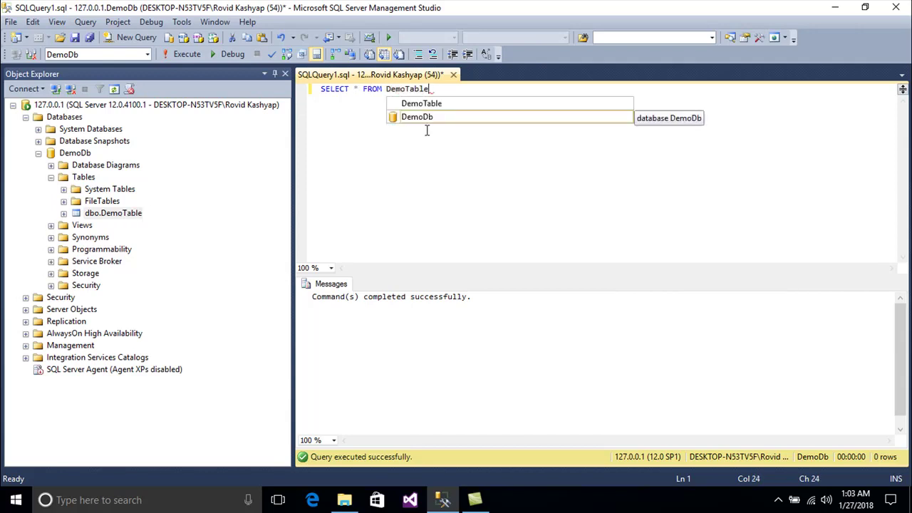
pyautogui.click(455, 141)
pyautogui.press('F5')
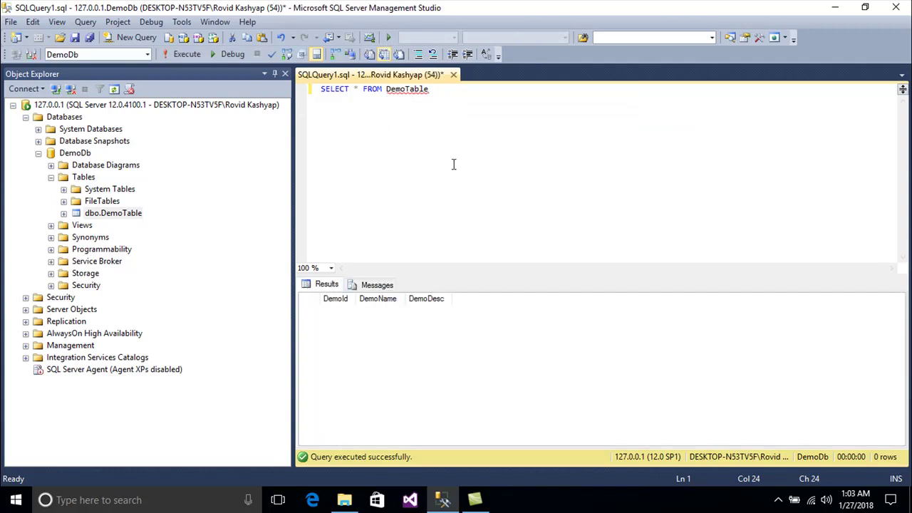
# Close the SQLQuery1.sql query without saving it and narrow the Object Explorer pane
pyautogui.click(453, 77)
pyautogui.click(505, 331)
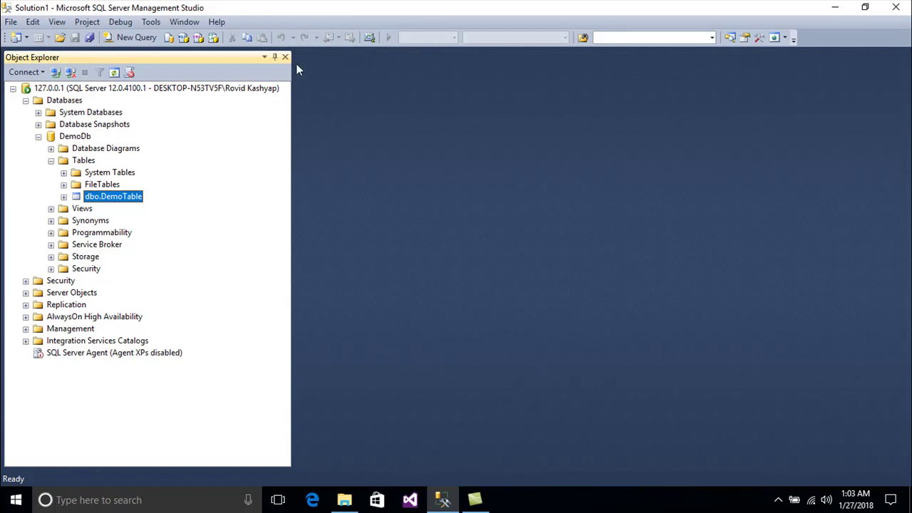
pyautogui.moveTo(291, 78); pyautogui.dragTo(218, 75)
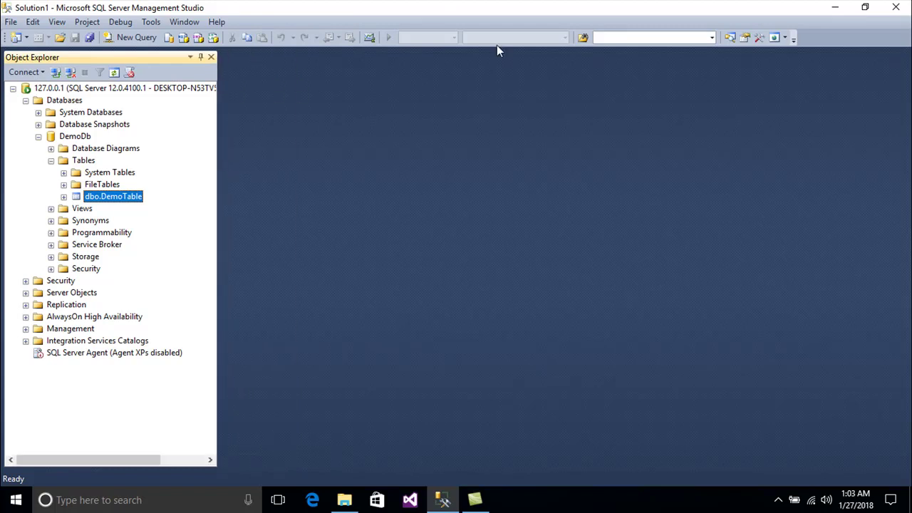
pyautogui.click(11, 21)
pyautogui.click(33, 21)
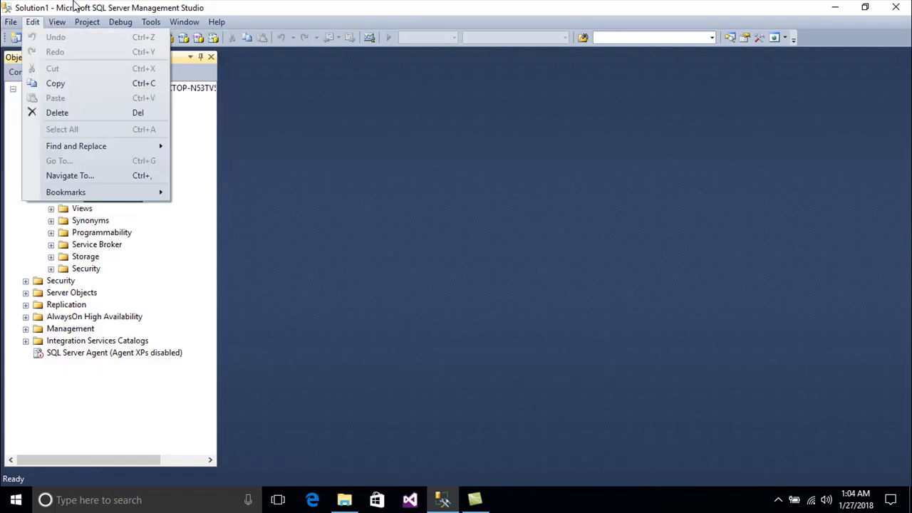
pyautogui.click(534, 391)
pyautogui.click(188, 460)
pyautogui.moveTo(189, 460); pyautogui.dragTo(80, 460)
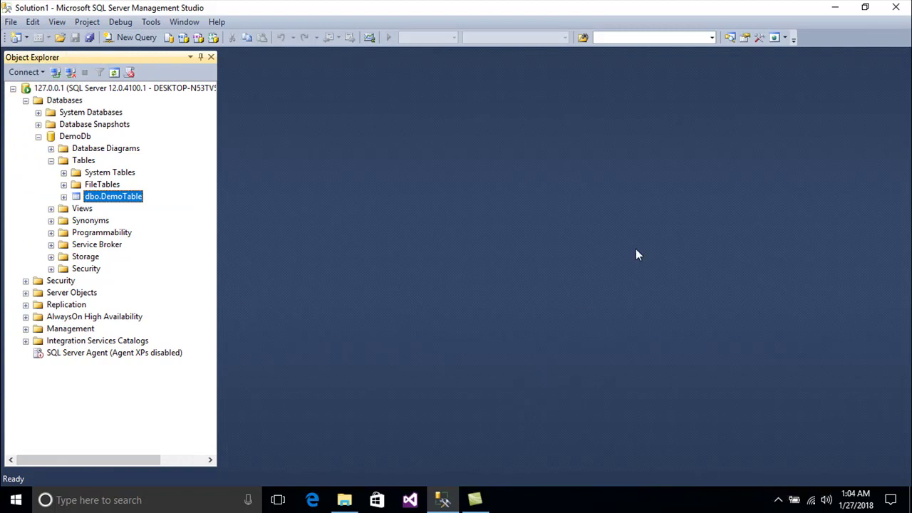
# Open Notepad and write LIKE AND SUBSCRIBE on the first line
pyautogui.press('super+r')
pyautogui.write('notepad')
pyautogui.press('Return')
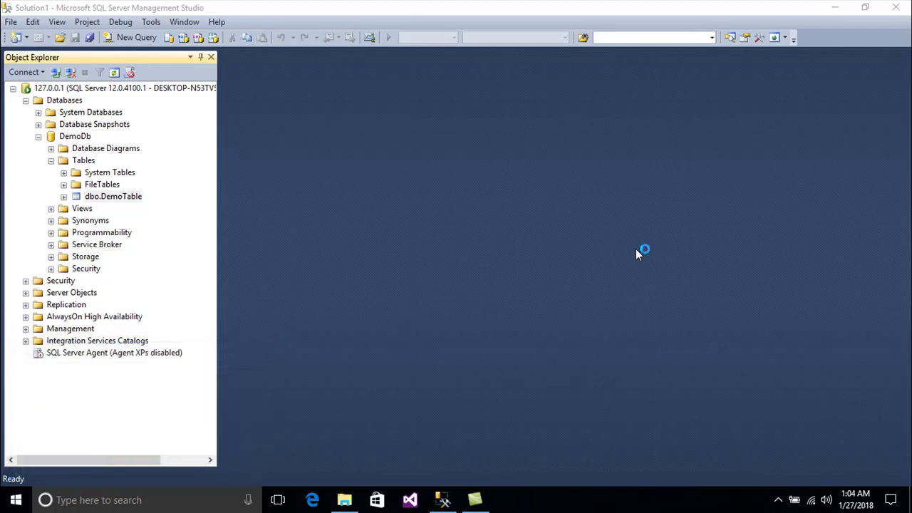
pyautogui.write('LIKE')
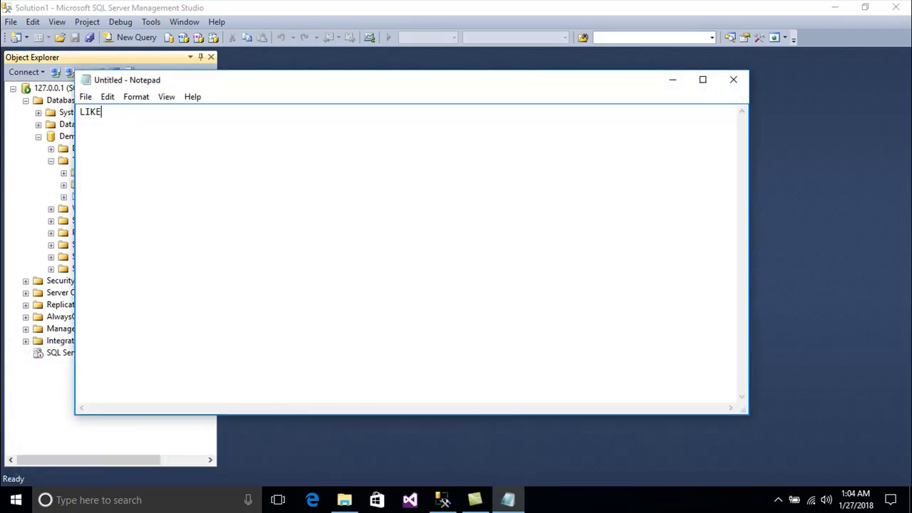
pyautogui.write(' AND SUBSCRIBE')
# Add the lines AMREETA DEVELOPERS and THANKS below, leaving two blank lines before each
pyautogui.press('Return')
pyautogui.press('Return')
pyautogui.write('AMREETA DEVELOPERS')
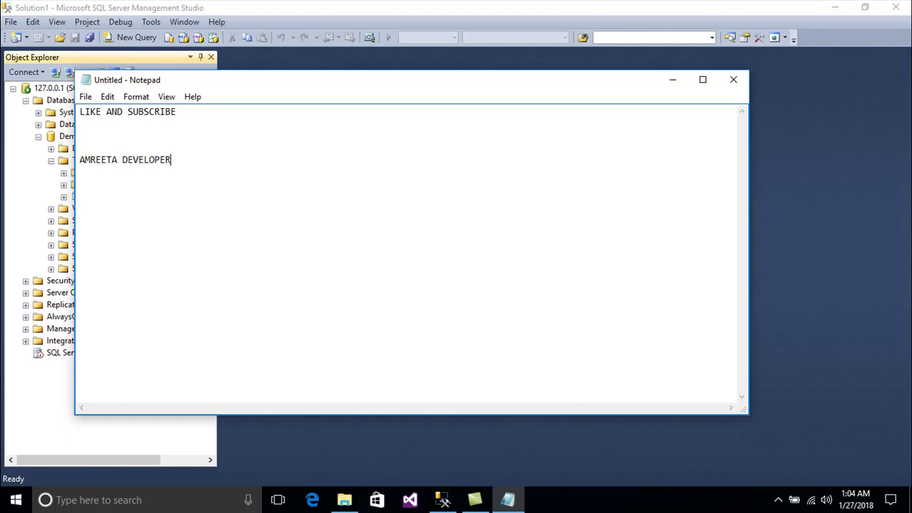
pyautogui.press('Return')
pyautogui.press('Return')
pyautogui.press('Return')
pyautogui.write('THANKS')
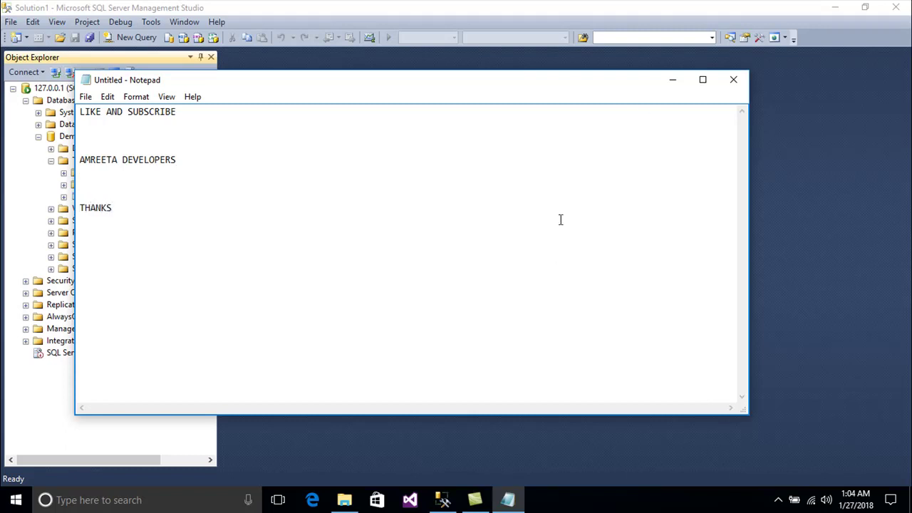